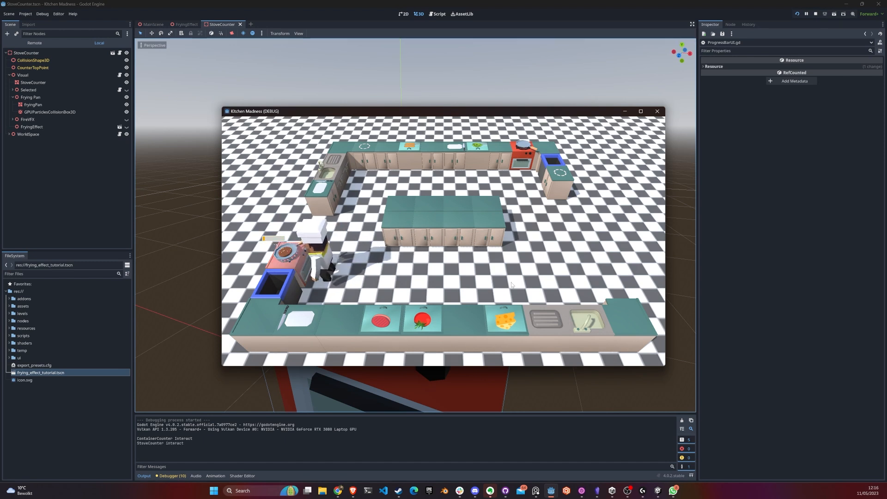
Step: Test frying in the running game by taking the patty off the stove, trashing it and closing the game
key("e")
key("s")
key("a")
key("e")
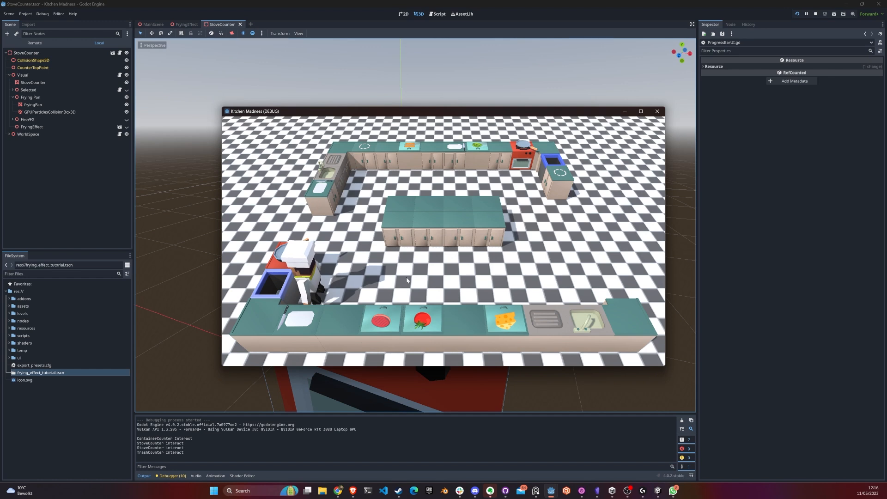
key("alt+F4")
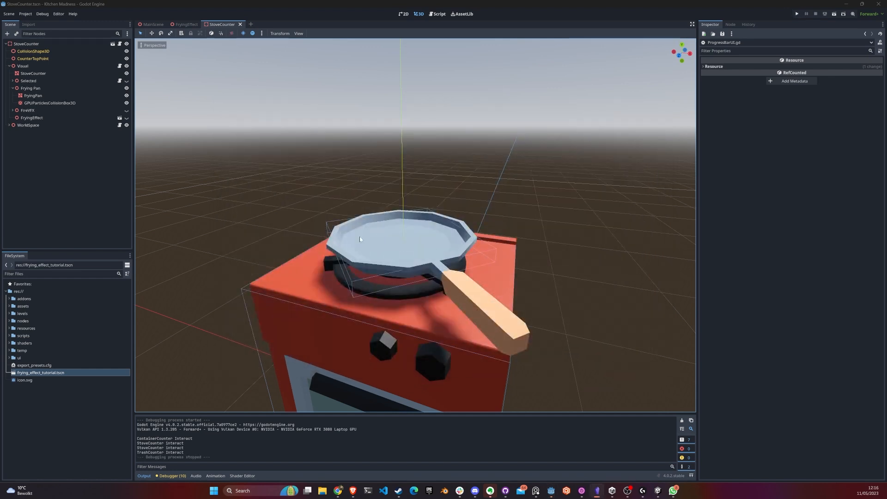
Step: Preview the FryingEffect node's particles above the pan by toggling its visibility, leaving it hidden
left_click(126, 118)
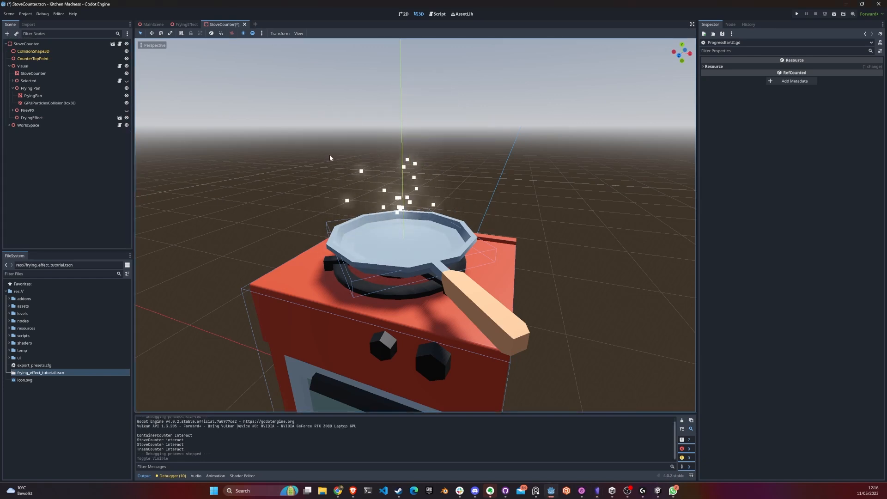
left_click(127, 118)
left_click(126, 118)
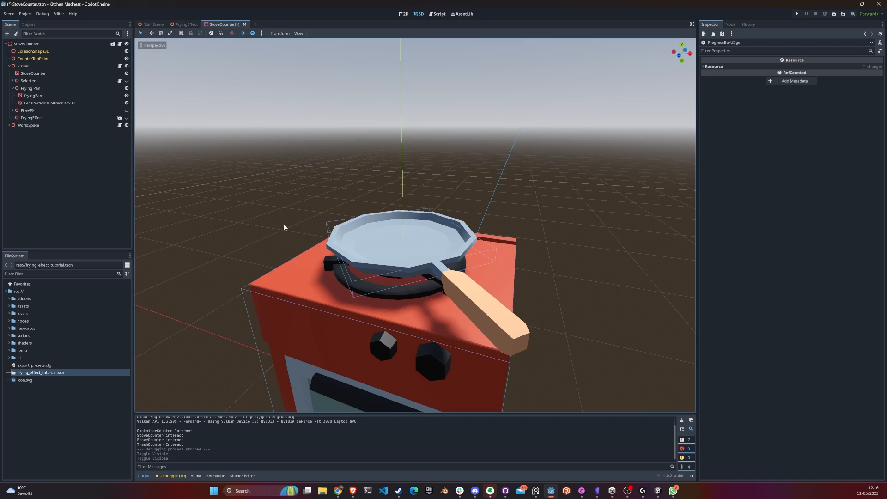
Step: Delete the file frying_effect_tutorial.tscn from the project
left_click(49, 375)
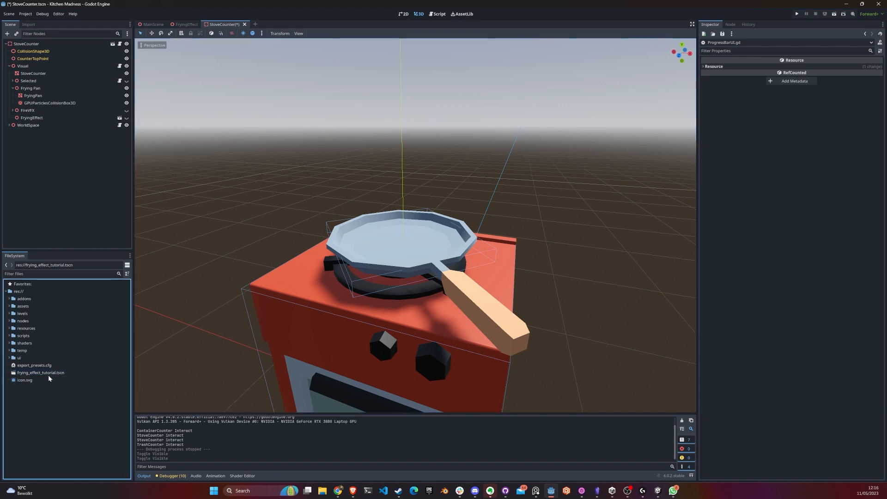
key("Delete")
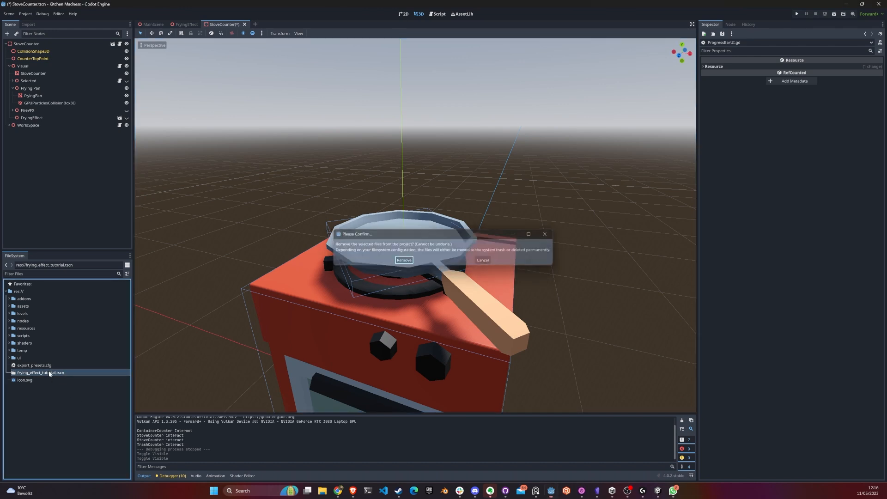
key("Return")
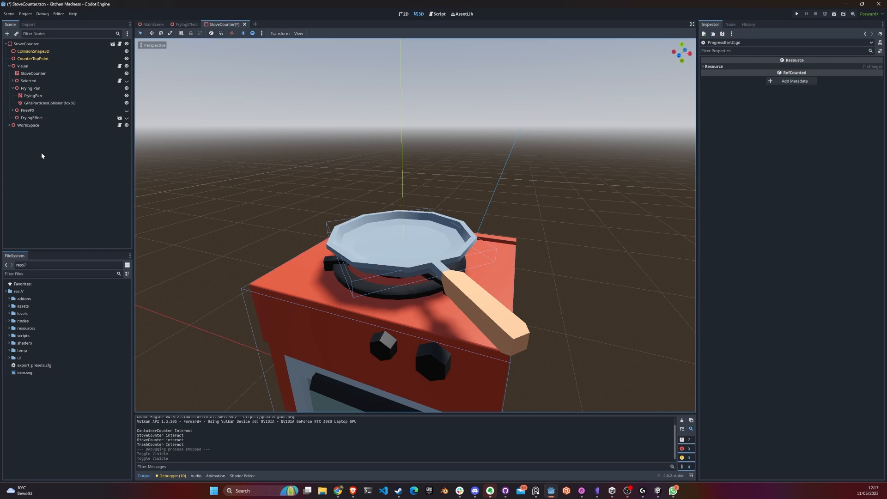
Step: Inspect the finished FryingEffect scene and return to the StoveCounter scene
left_click(38, 118)
left_click(187, 24)
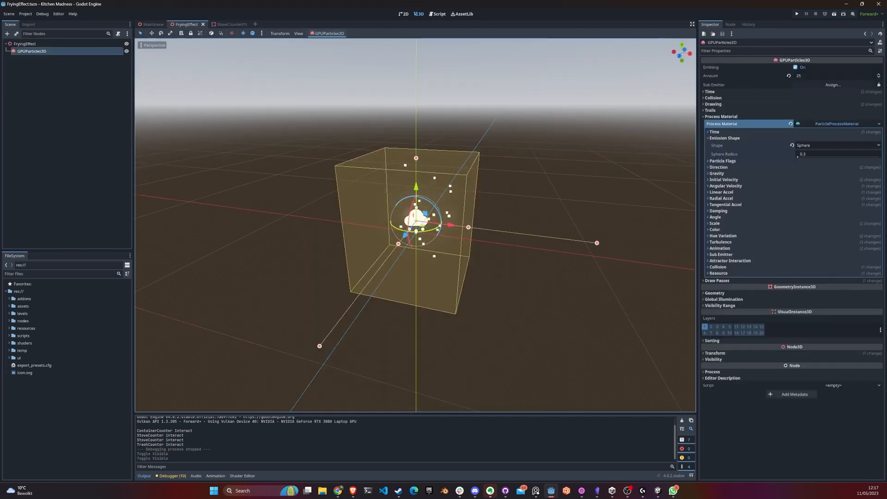
left_click(229, 25)
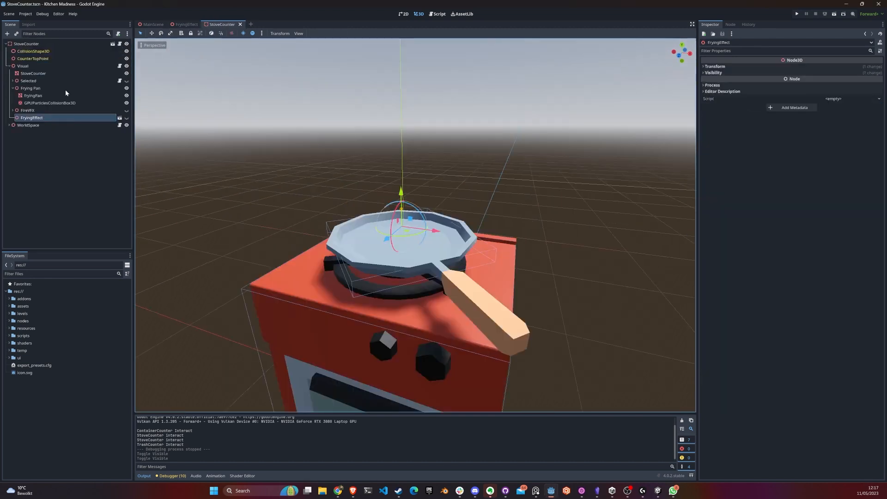
Step: Create a new scene with a Node3D root and save it in res:// as frying_effect_tutorial.tscn
left_click(9, 14)
left_click(20, 20)
left_click(77, 61)
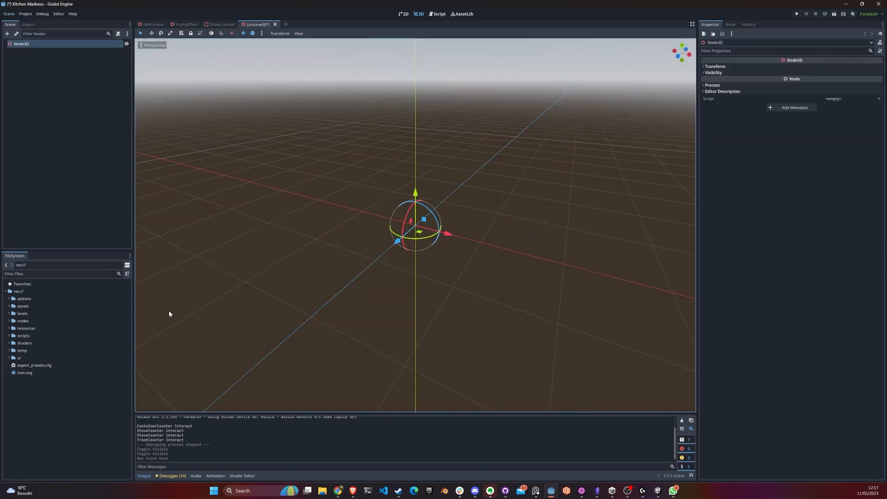
key("ctrl+s")
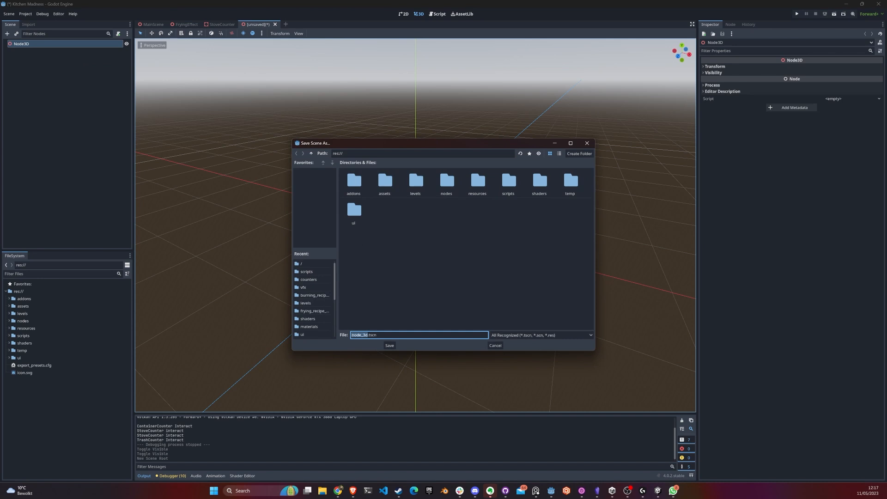
type("frying_effect_tutorial")
key("Return")
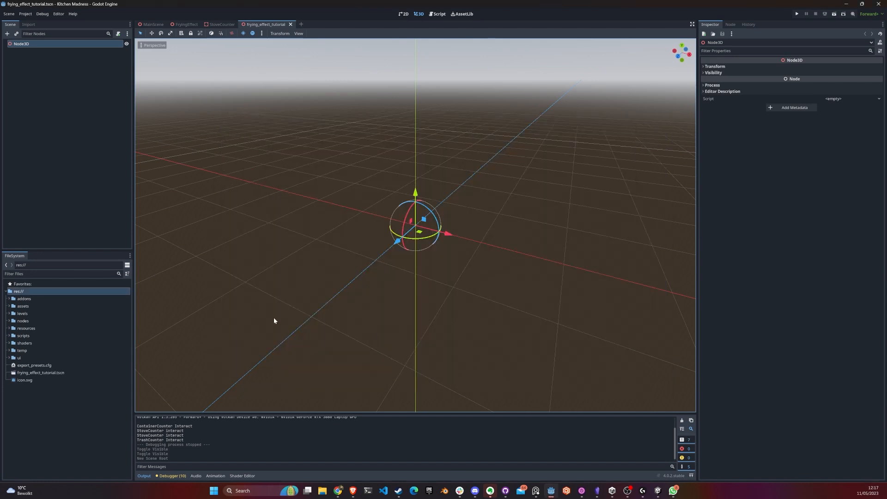
left_click(47, 373)
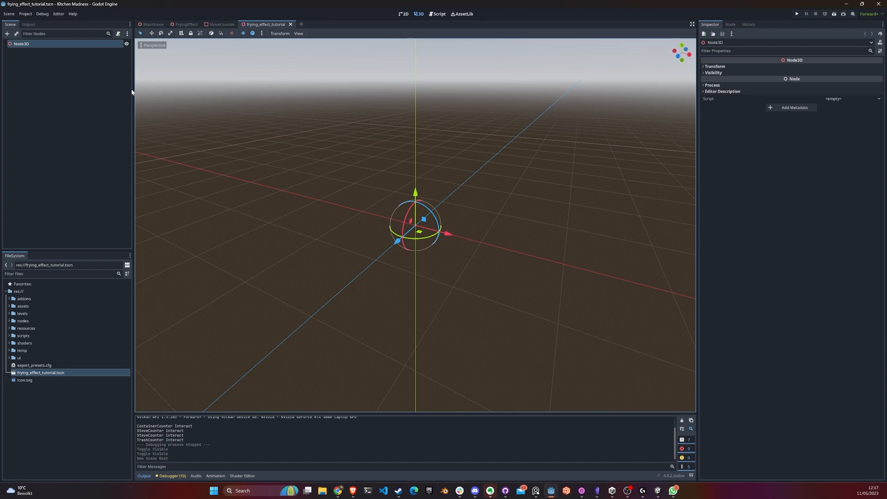
Step: Add a GPUParticles3D child node to the Node3D root, choosing it over CPUParticles3D
left_click(70, 74)
left_click(43, 44)
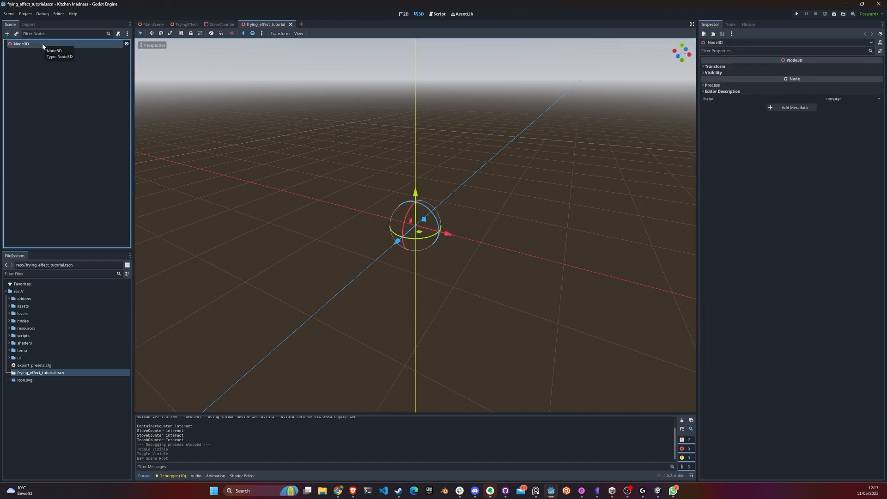
right_click(42, 43)
left_click(56, 48)
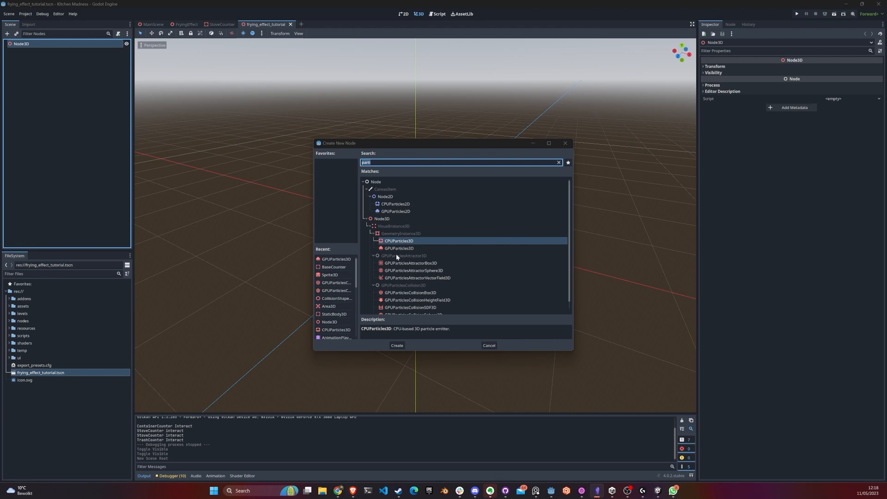
left_click(408, 241)
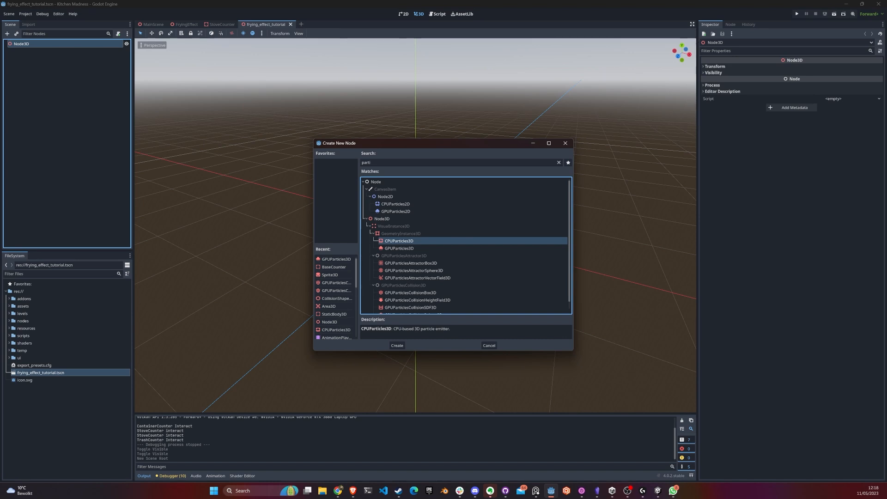
left_click(397, 249)
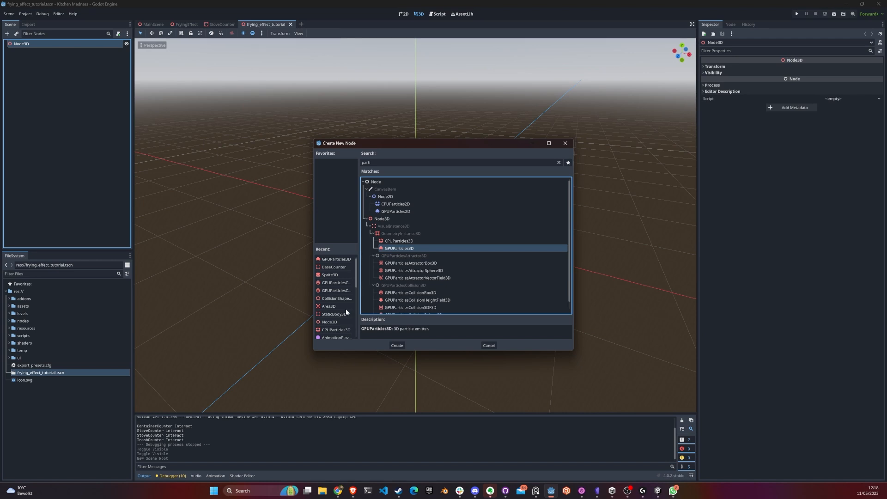
left_click(402, 235)
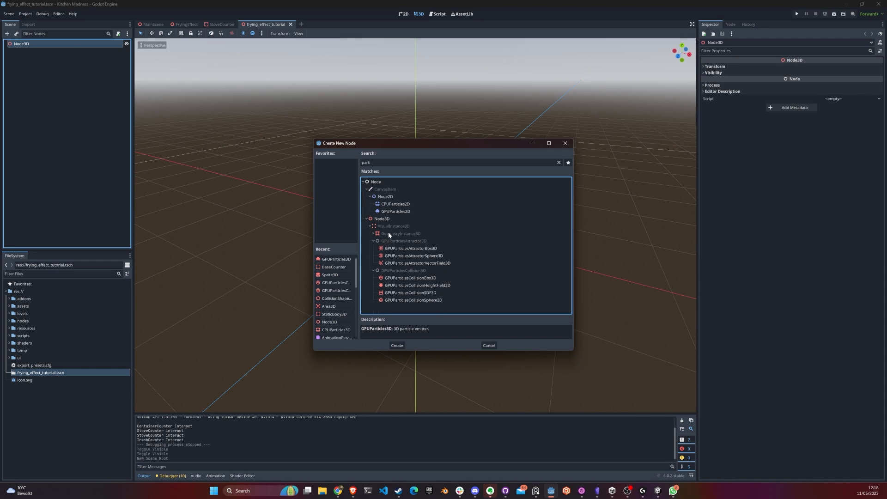
left_click(389, 234)
left_click(395, 242)
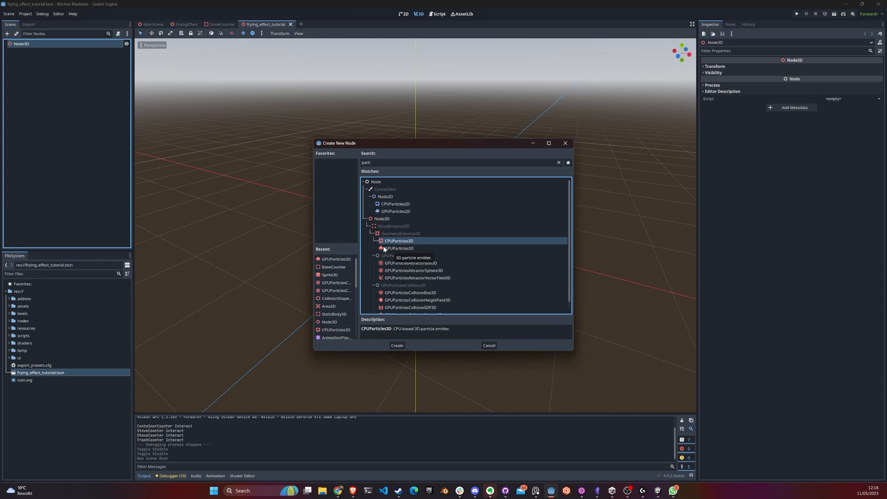
left_click(406, 249)
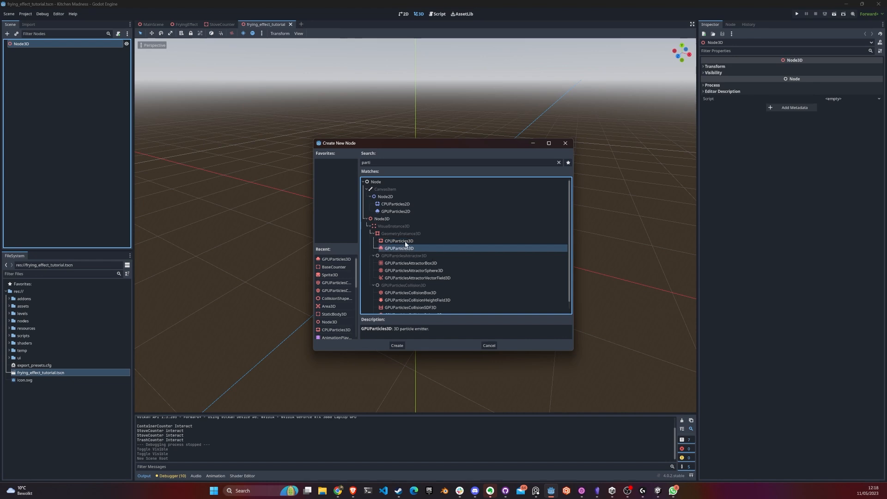
left_click(397, 345)
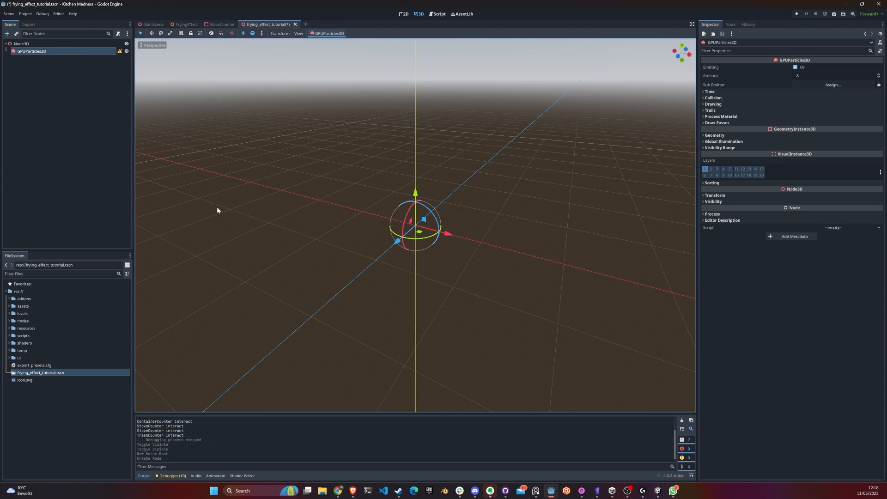
Step: Set the particle node's lifetime to 0.5 s and its randomness to 1
left_click(727, 91)
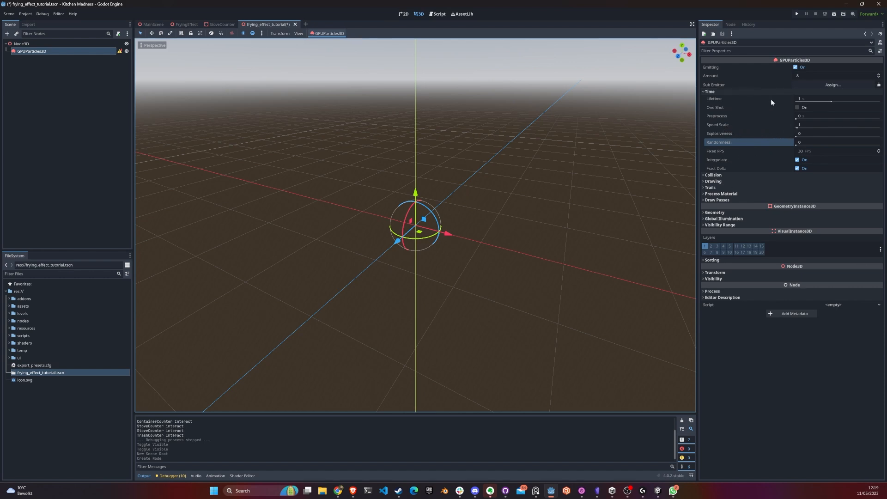
left_click(805, 98)
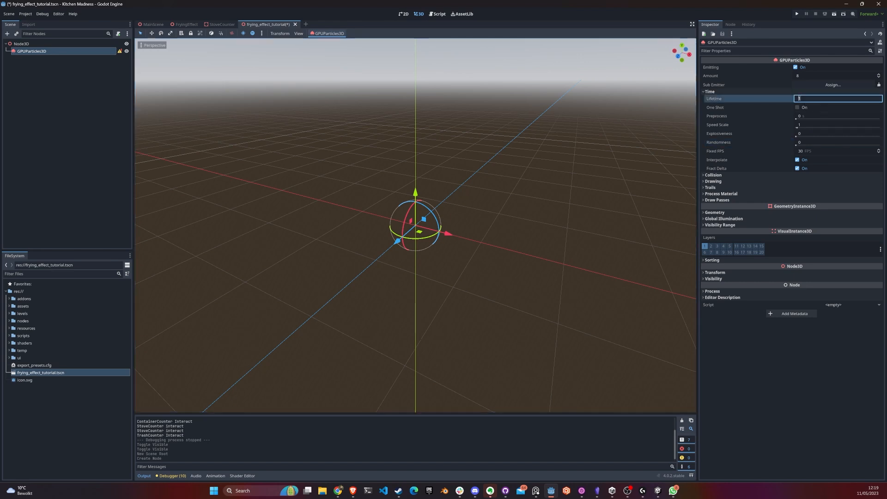
key("Return")
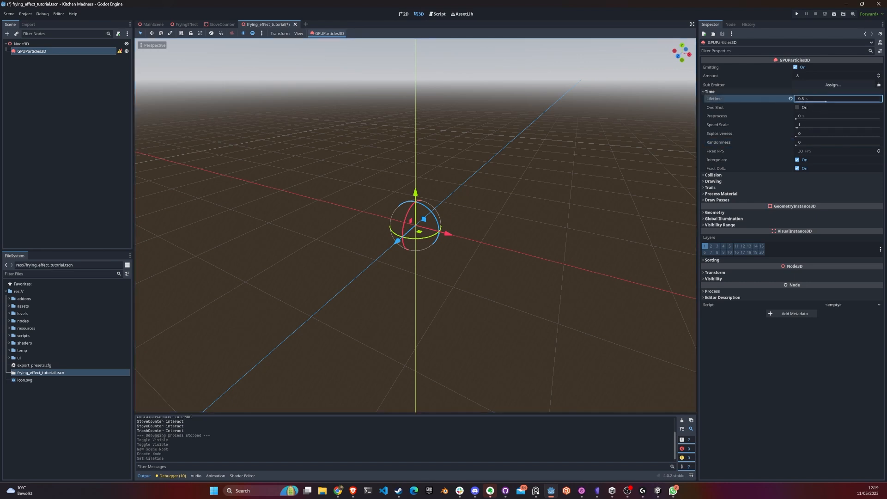
left_click_drag(798, 145, 880, 145)
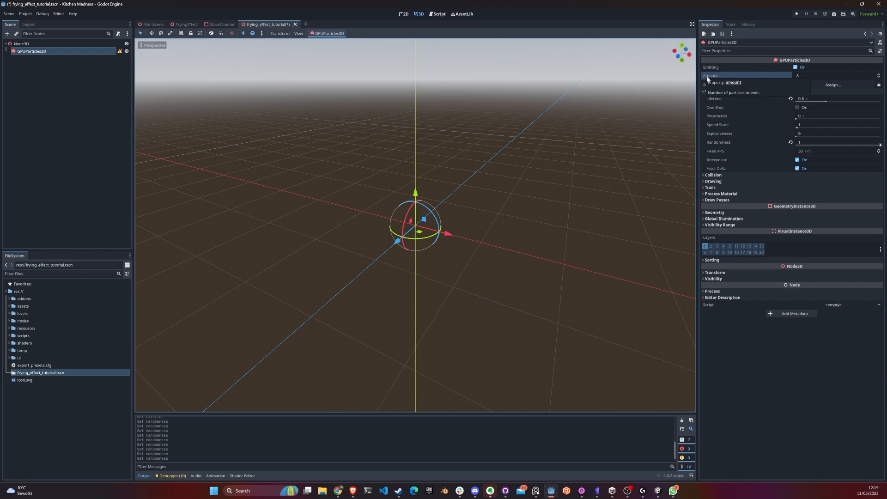
Step: Set the number of emitted particles to 25
left_click(807, 75)
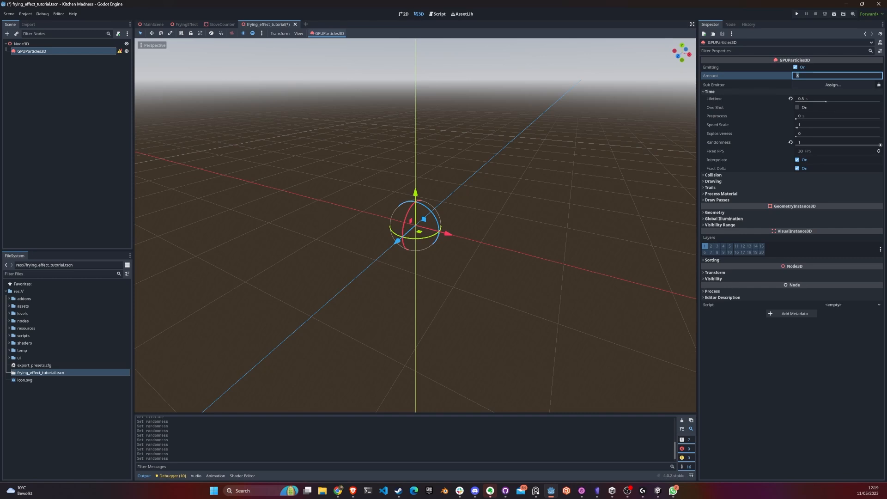
type("25")
key("Return")
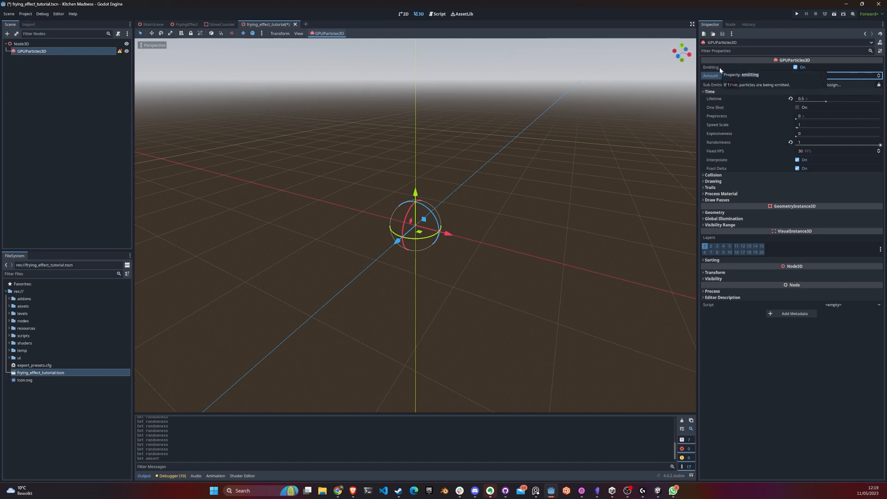
Step: Try the One Shot option on the particle node, turn it off again and re-enable Emitting
left_click(797, 107)
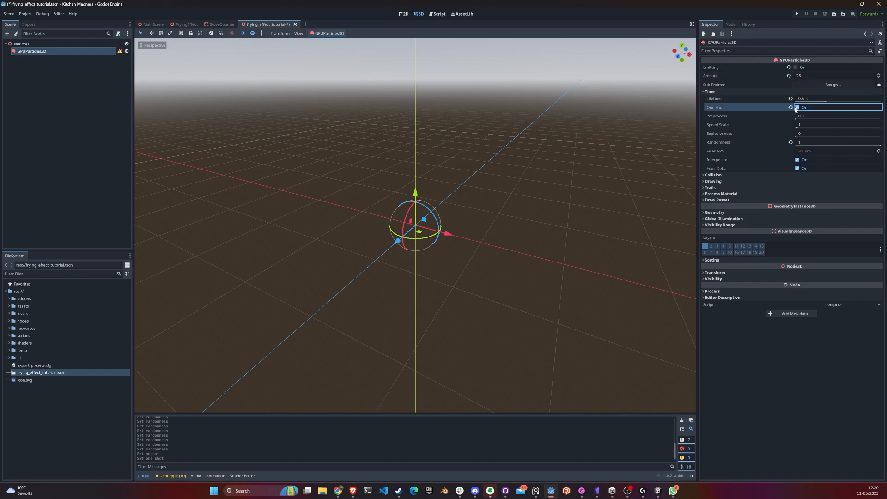
left_click(797, 108)
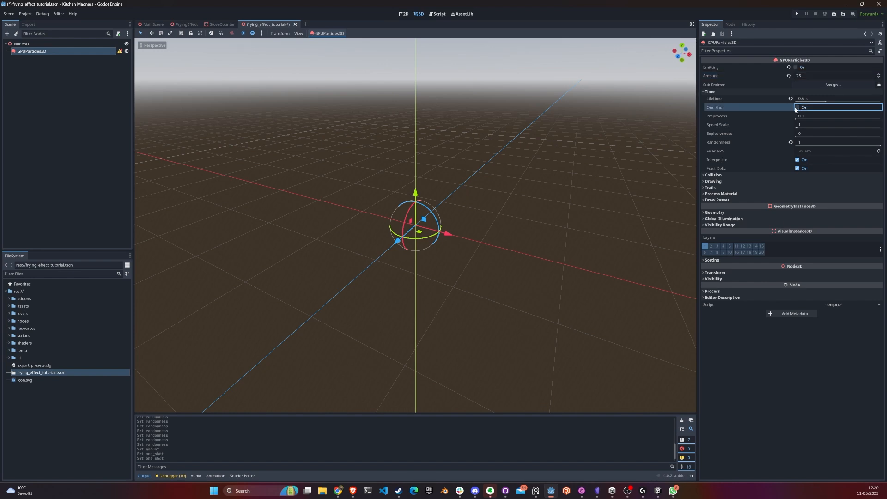
left_click(796, 67)
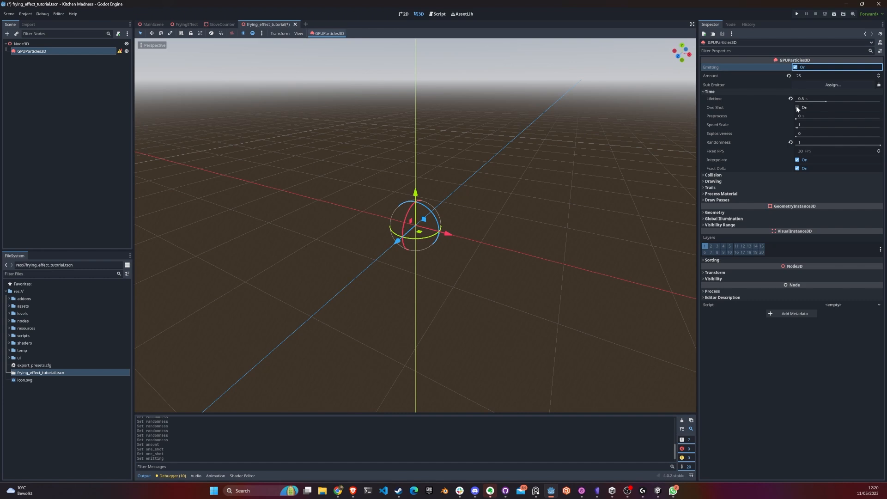
Step: Assign a new ParticleProcessMaterial as the particle node's process material
left_click(727, 92)
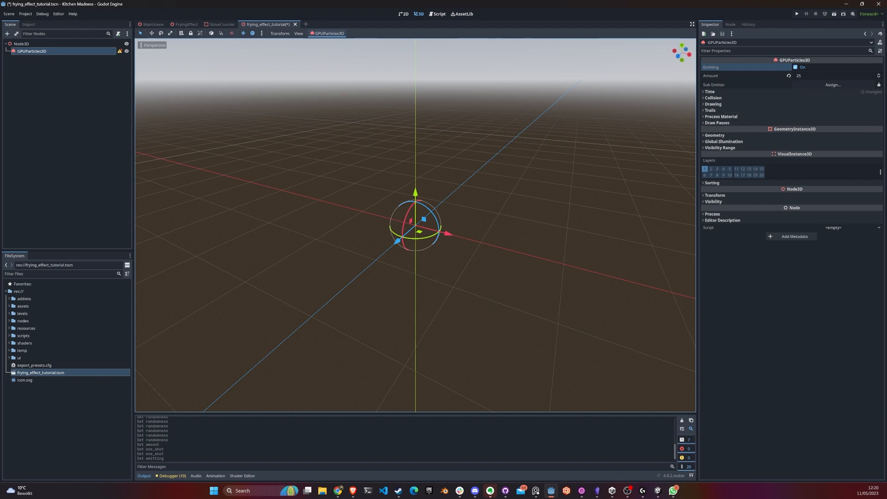
left_click(741, 116)
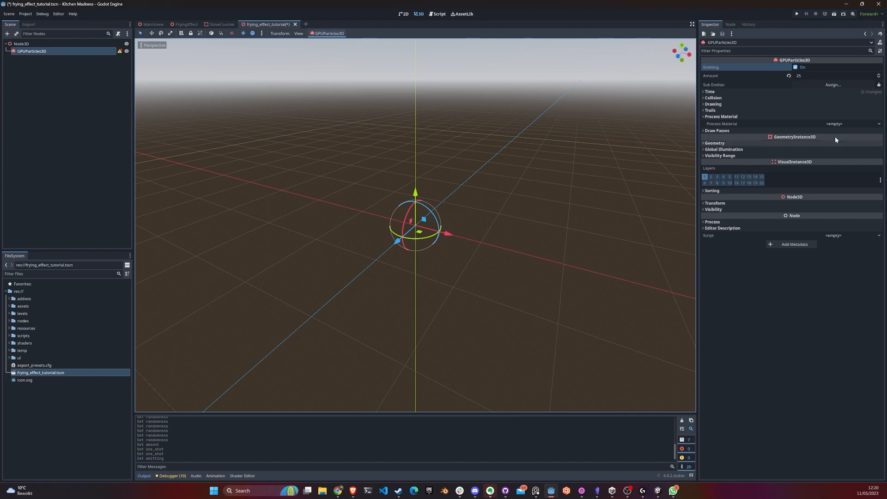
left_click(839, 123)
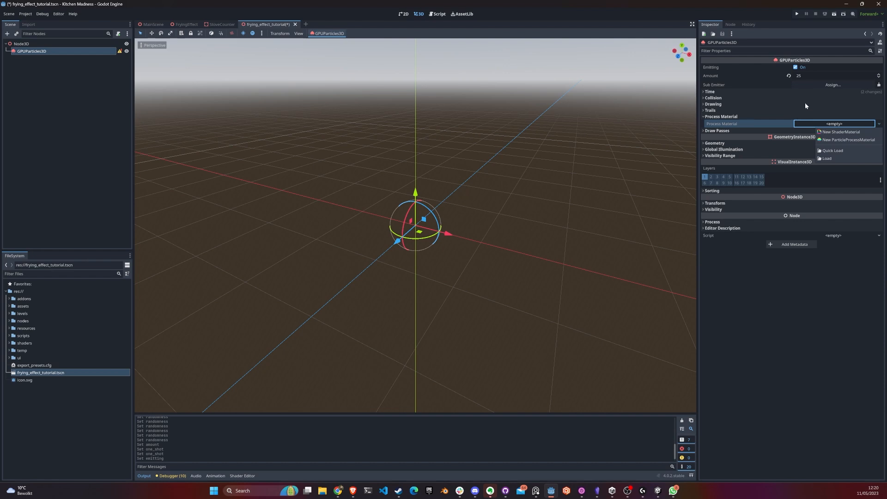
left_click(848, 140)
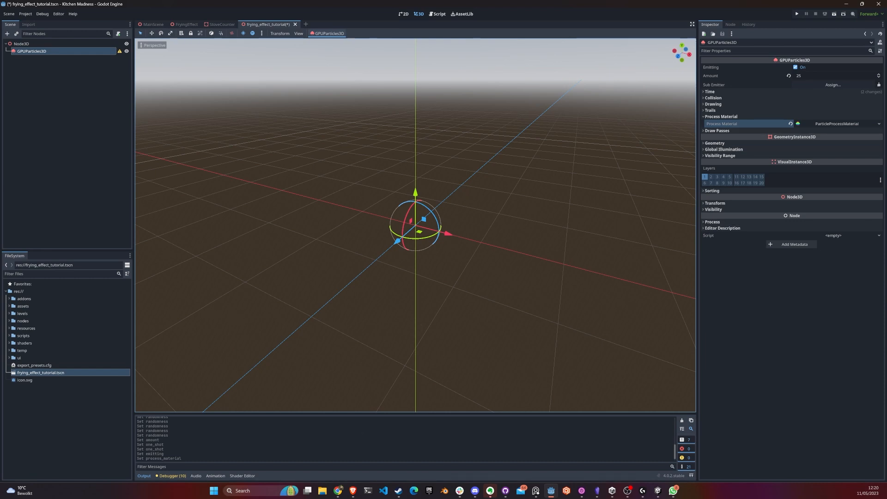
Step: Assign a new QuadMesh to draw pass 1 of the particle node
left_click(725, 131)
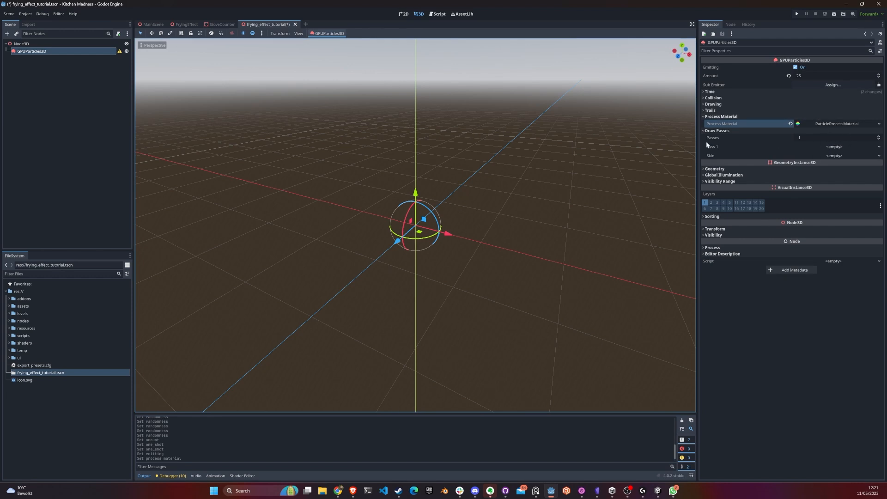
left_click(843, 148)
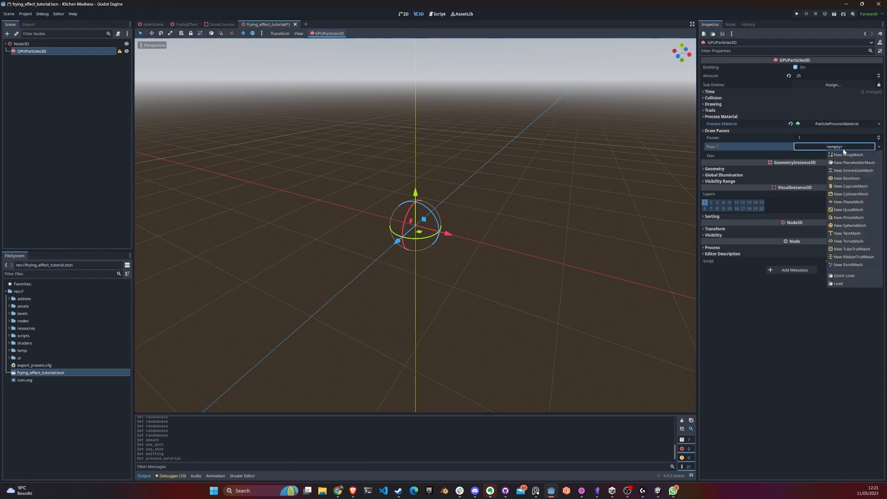
left_click(850, 210)
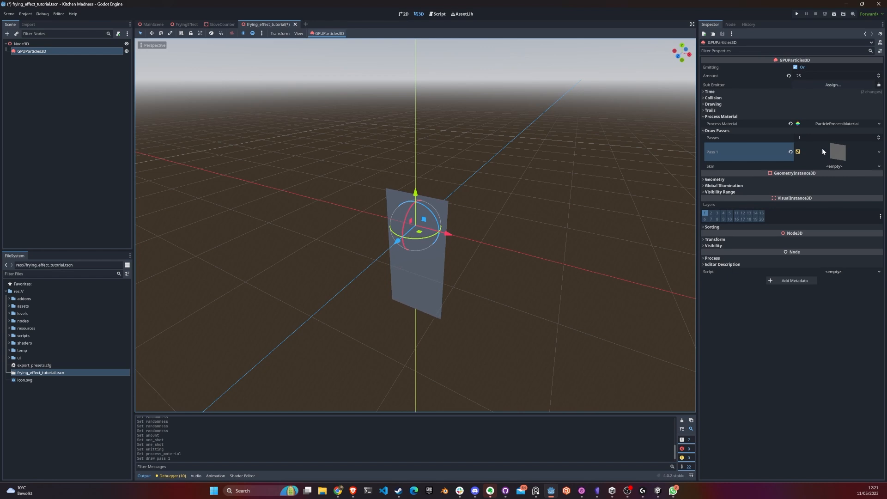
Step: Set the quad mesh's size to 0.2 m in both x and y
left_click(839, 154)
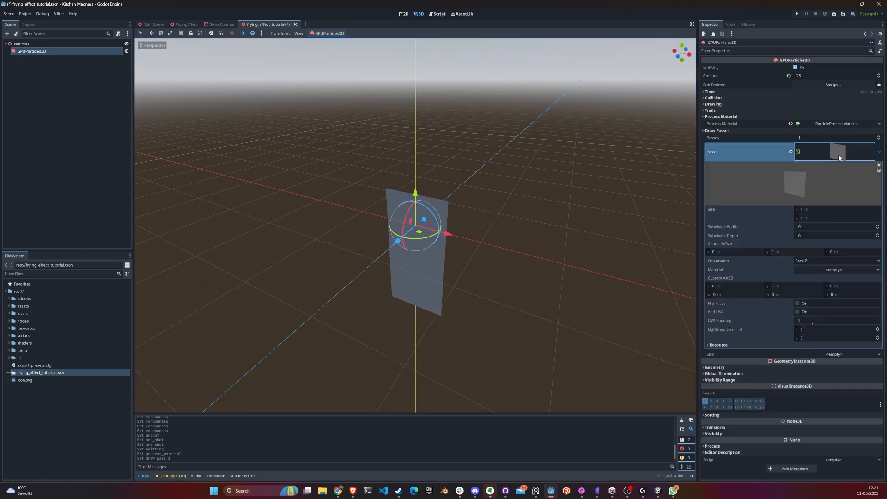
left_click(805, 209)
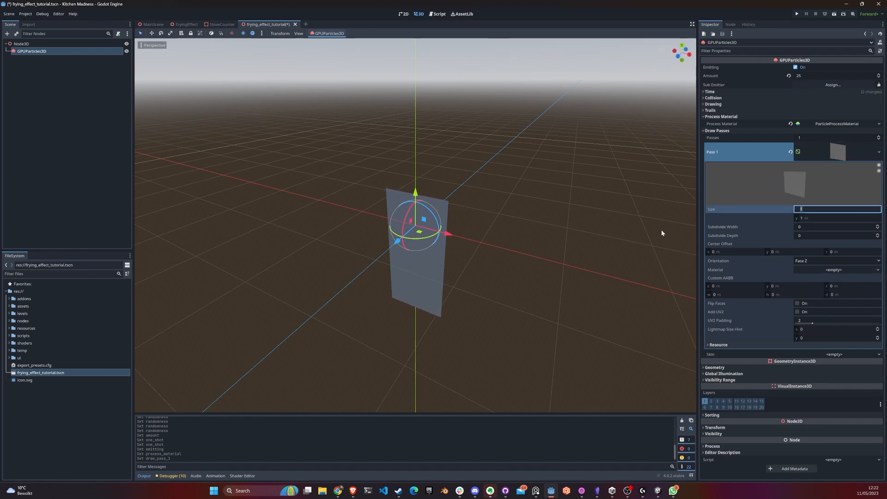
key("BackSpace")
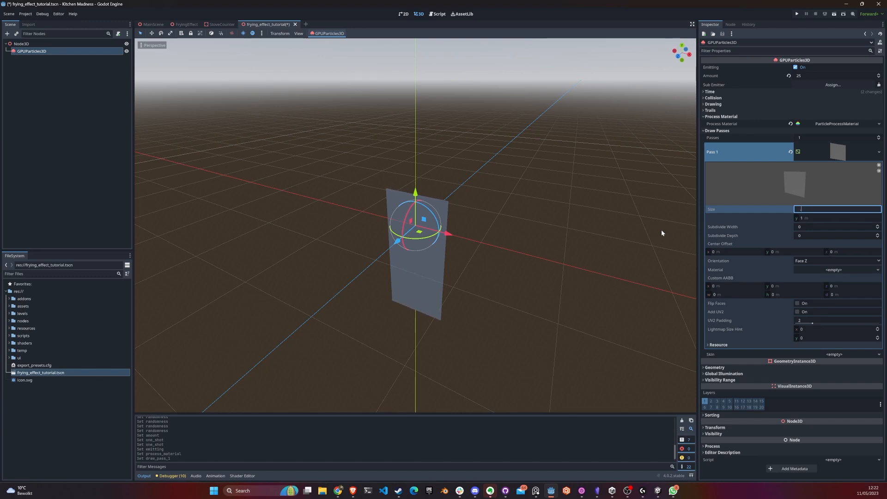
type("0.2")
key("Return")
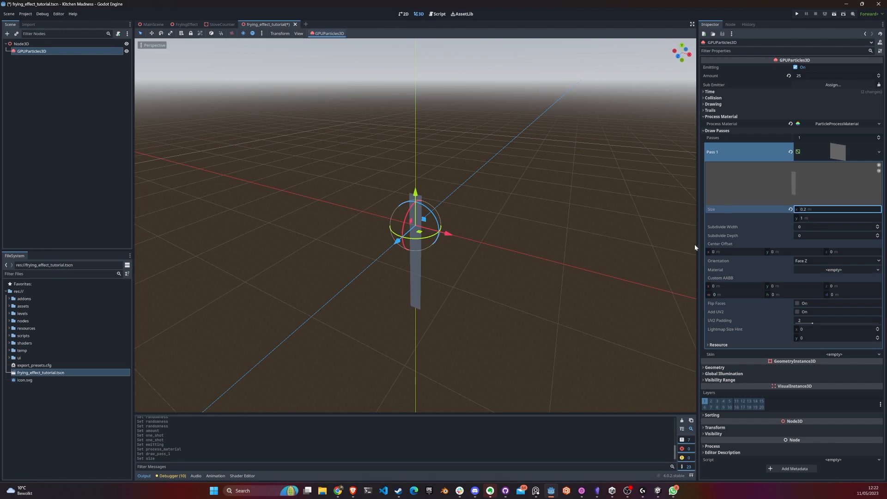
left_click(807, 217)
type("0.2")
key("Return")
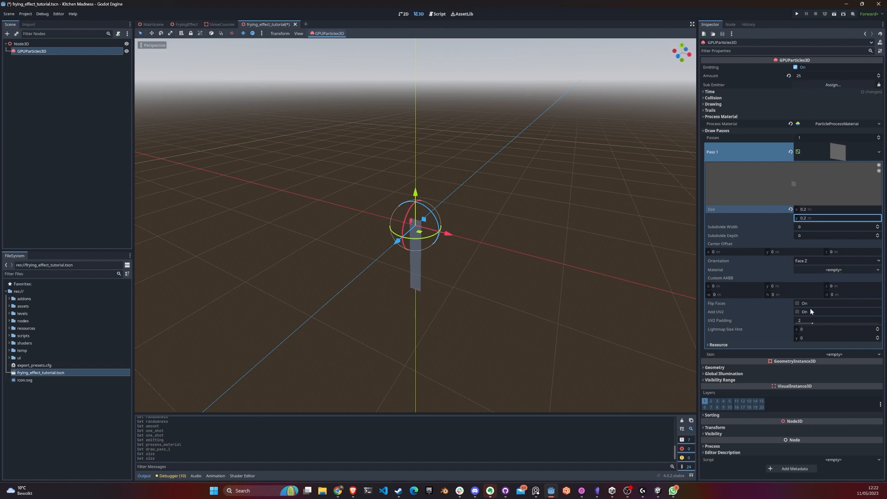
Step: Give the quad mesh a new StandardMaterial3D and open the material's properties
left_click(838, 271)
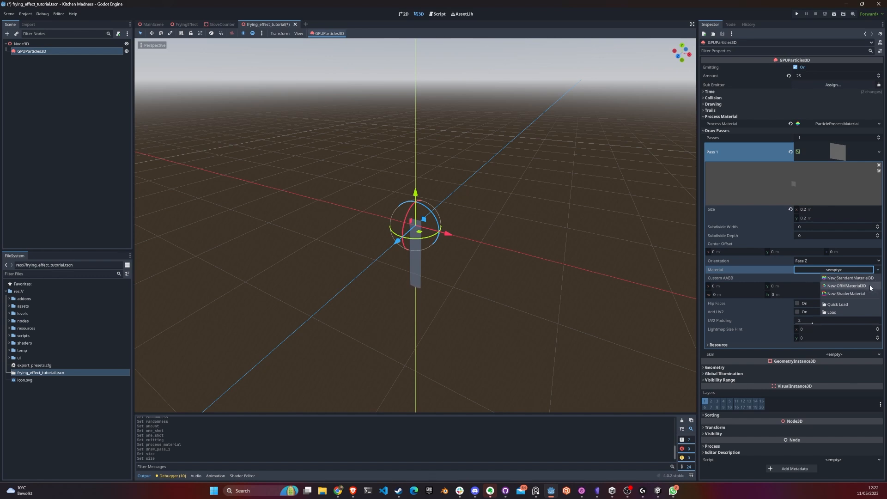
left_click(858, 278)
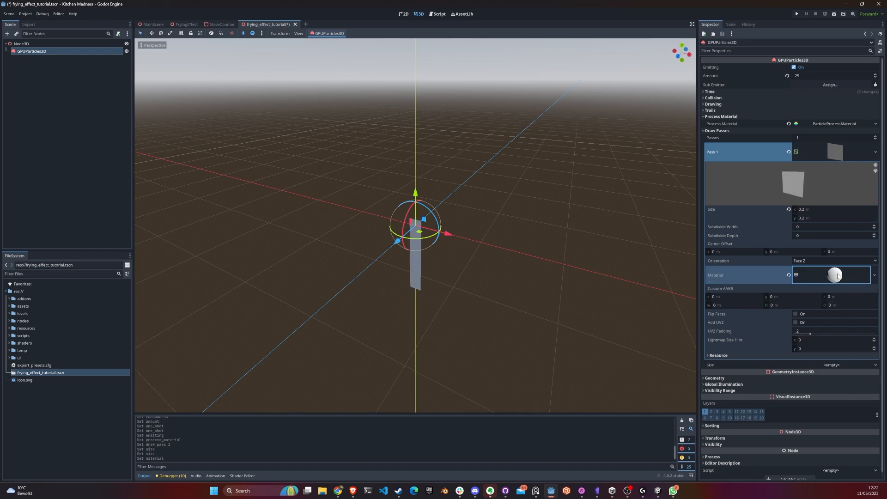
left_click(837, 275)
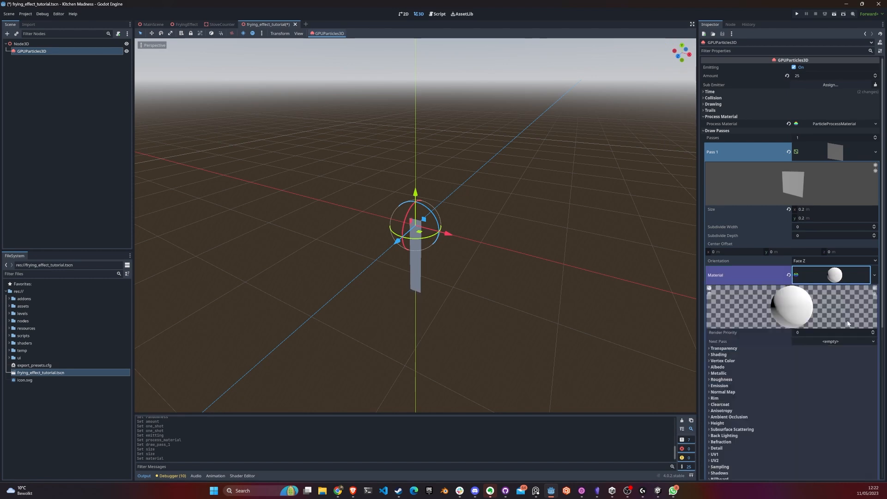
Step: Set the quad material's transparency to Alpha and its blend mode to Add
scroll(578, 254, "up", 2)
scroll(800, 340, "down", 3)
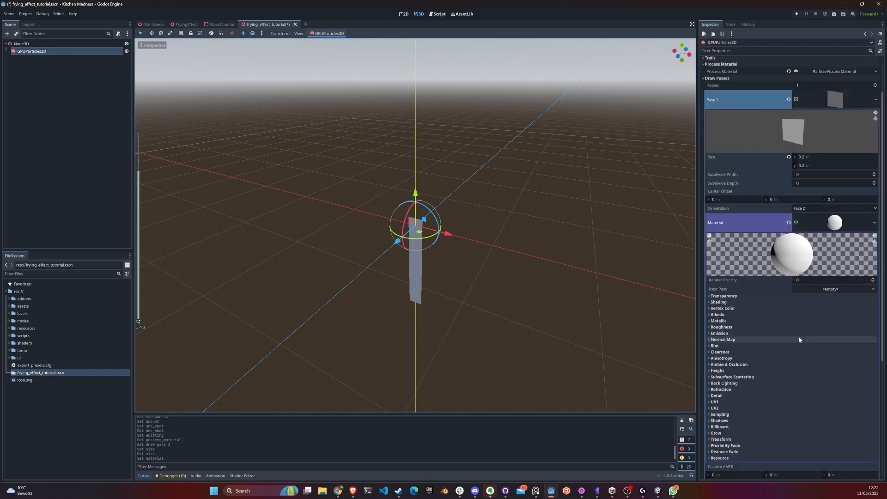
left_click(747, 296)
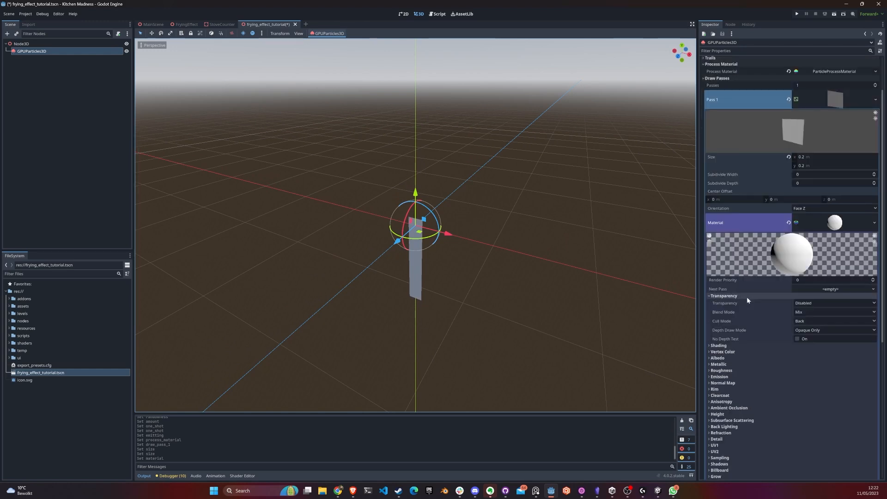
left_click(816, 303)
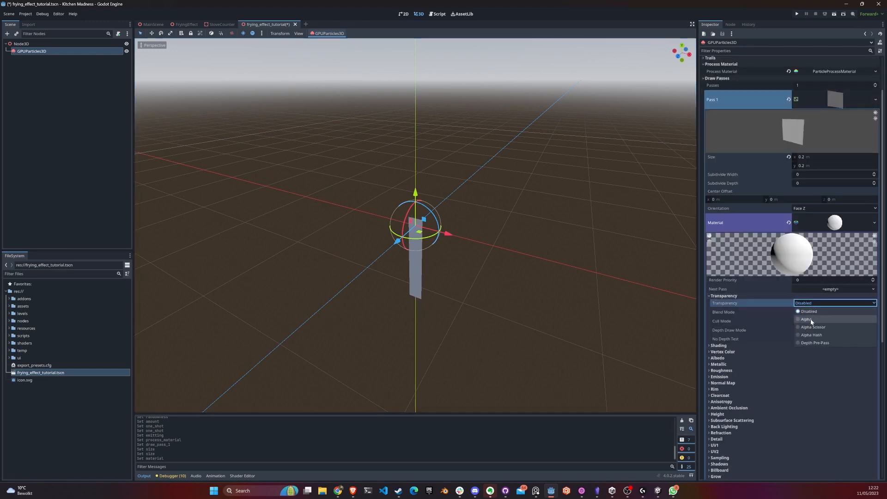
left_click(811, 319)
left_click(799, 313)
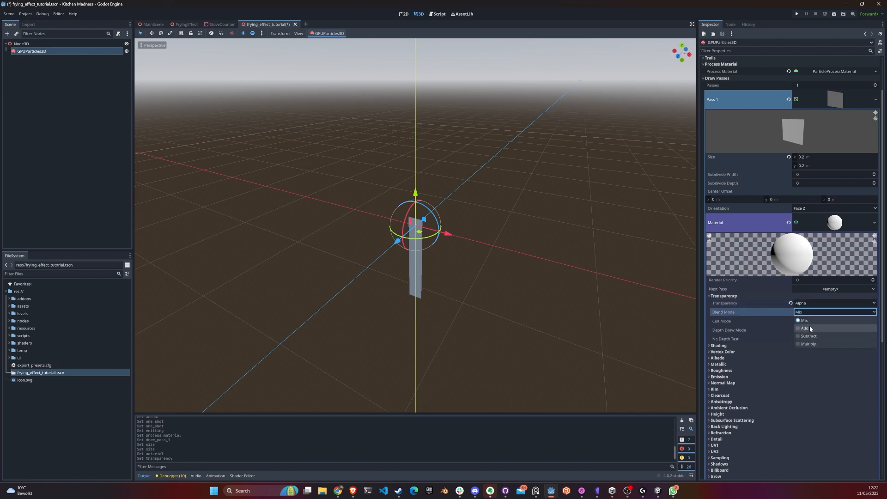
left_click(810, 325)
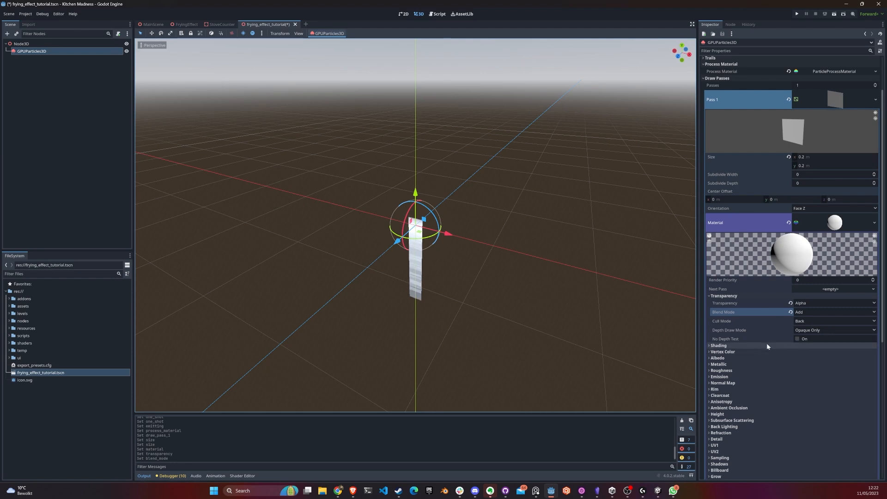
Step: Make the quad material use the vertex color as albedo
left_click(738, 346)
left_click(737, 346)
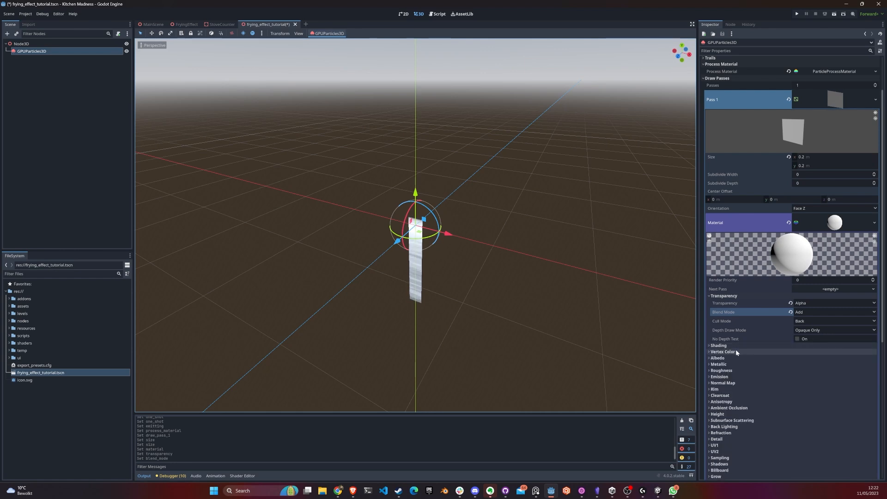
left_click(736, 351)
left_click(797, 359)
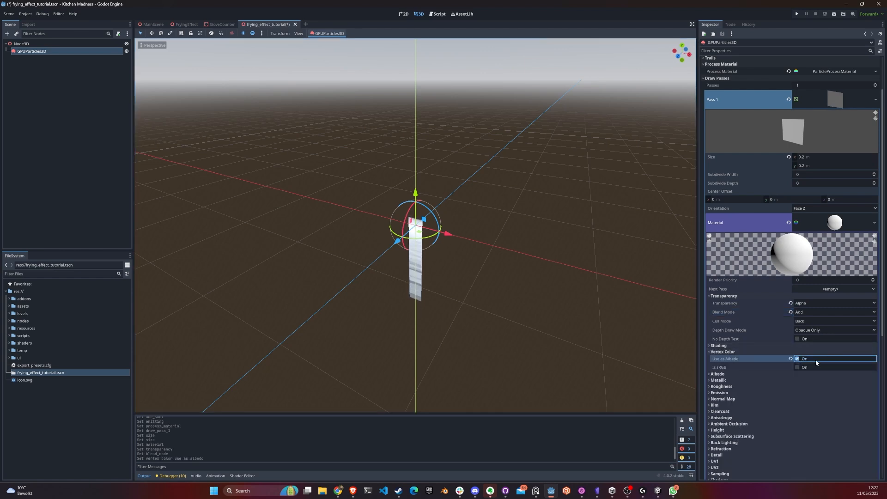
Step: Enable emission on the quad material and set the emission color to white
scroll(803, 376, "down", 3)
left_click(758, 388)
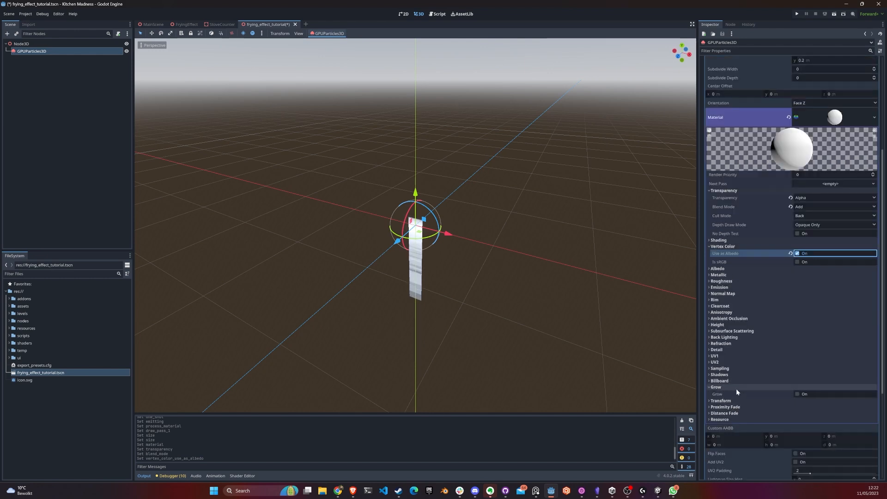
left_click(744, 388)
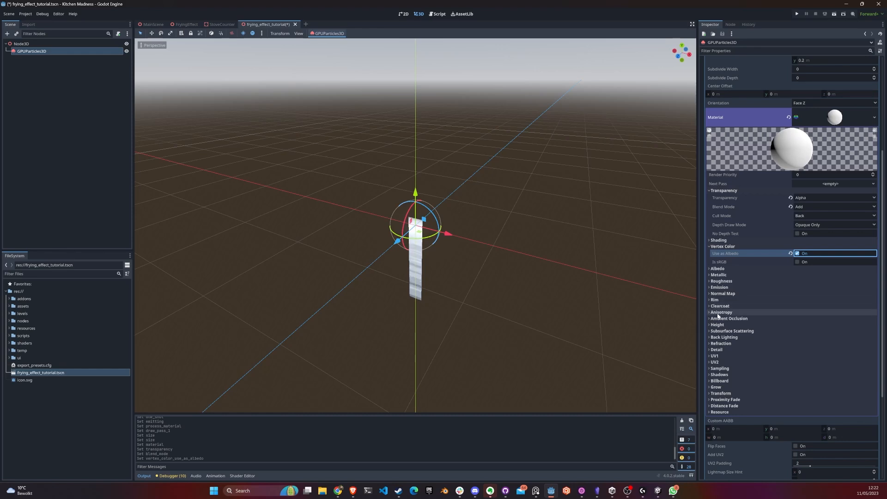
left_click(736, 287)
left_click(798, 294)
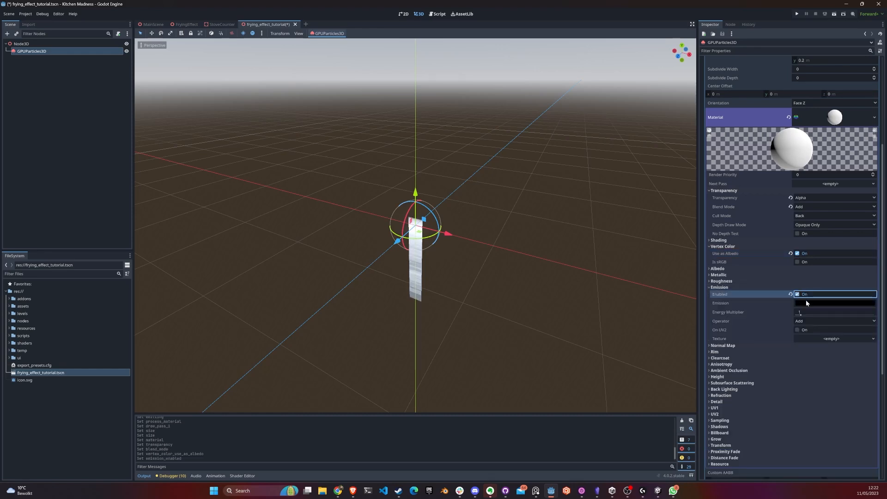
left_click(822, 303)
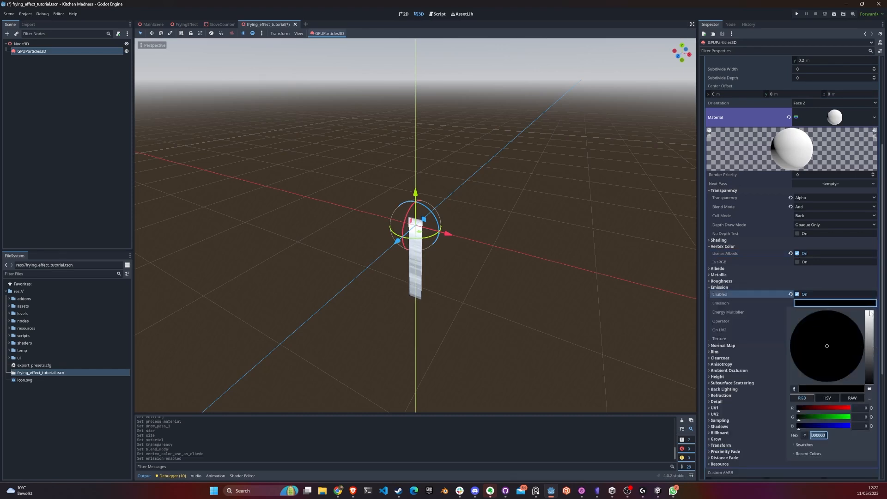
left_click(870, 309)
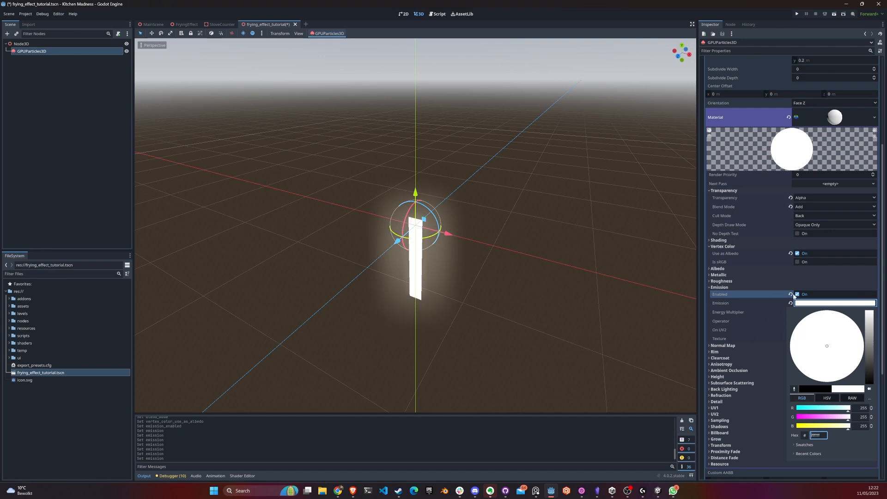
left_click(724, 292)
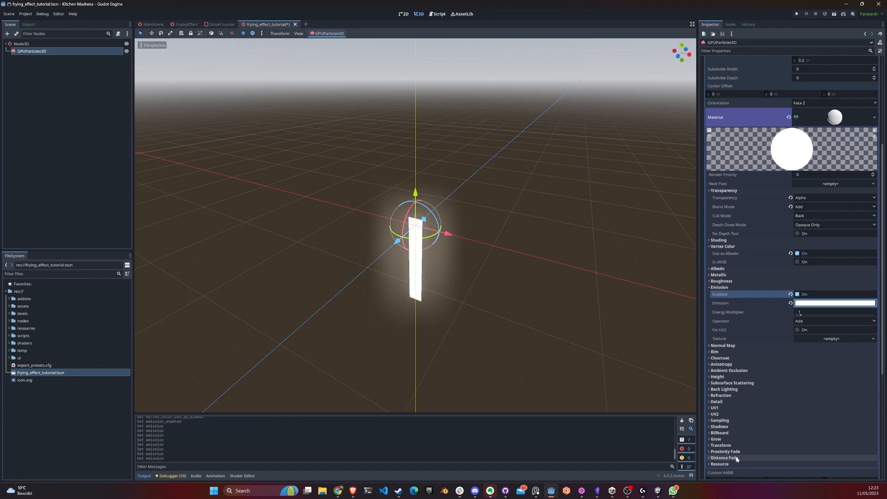
Step: Set the material's billboard mode to Particle Billboard and turn on Disable Receive Shadows
left_click(731, 432)
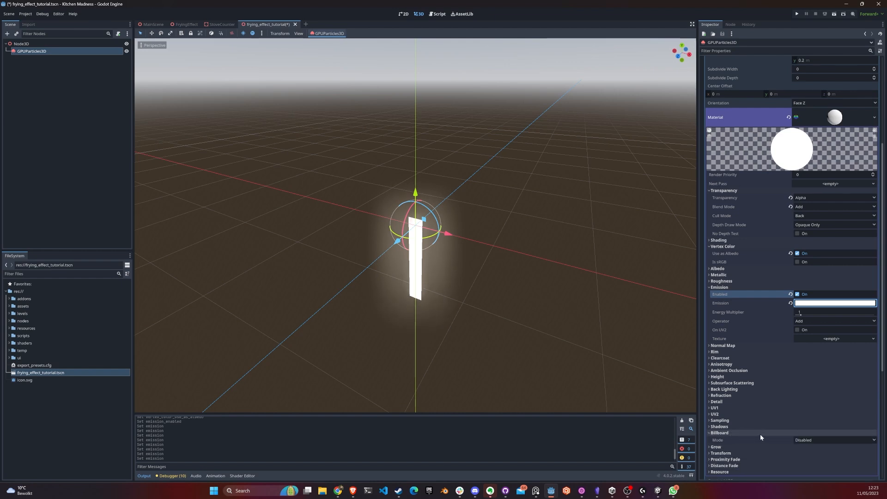
left_click(822, 440)
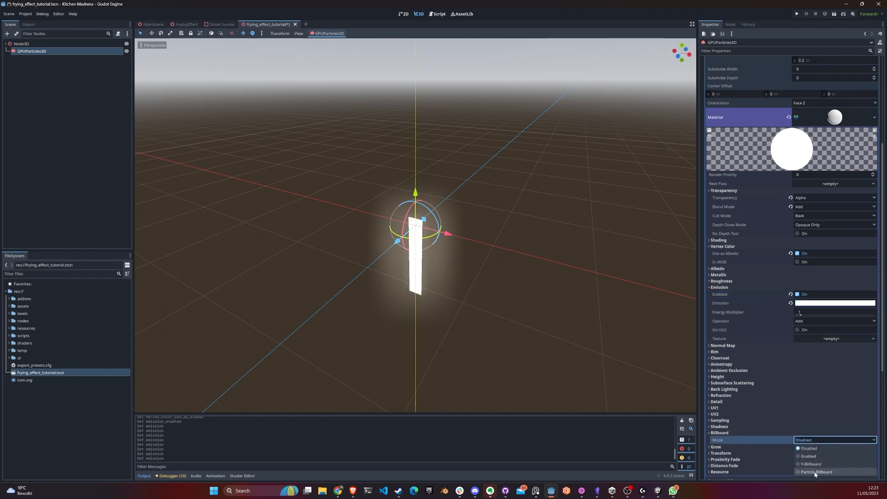
left_click(815, 471)
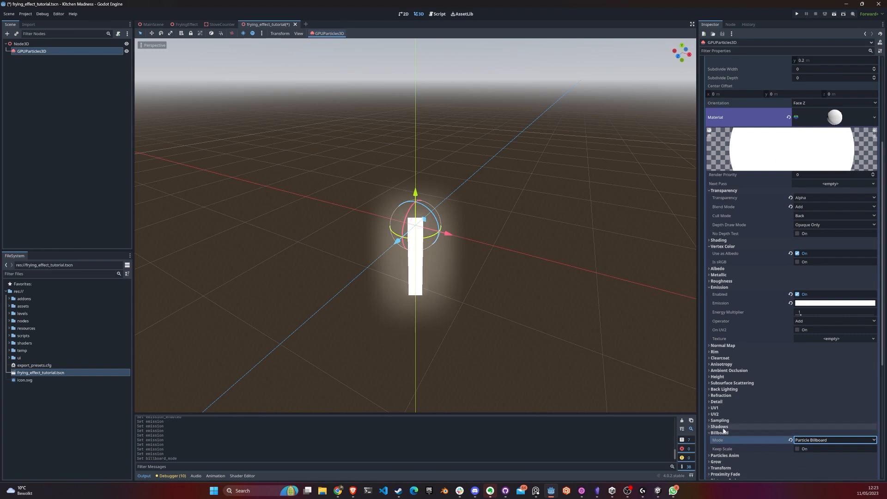
left_click(742, 427)
left_click(797, 434)
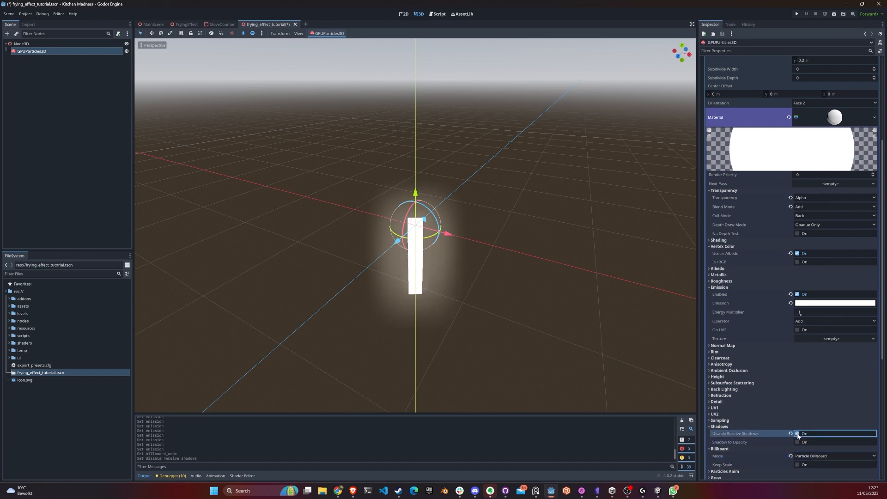
Step: Collapse the material's expanded Transparency, Vertex Color, Emission, Shadows and Billboard sections
left_click(730, 191)
left_click(723, 203)
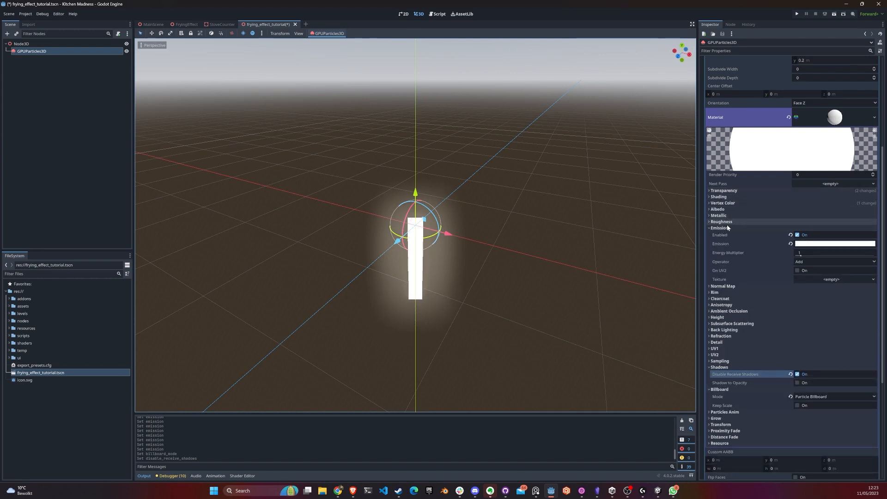
left_click(720, 228)
left_click(726, 316)
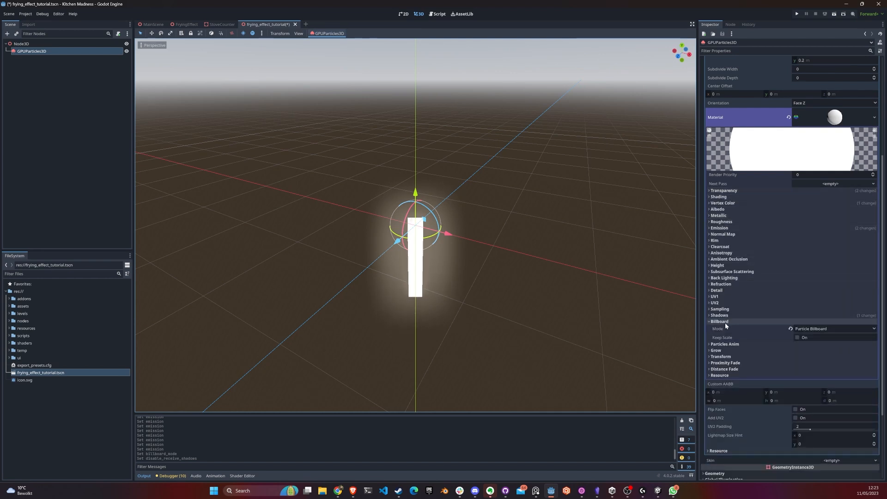
left_click(725, 322)
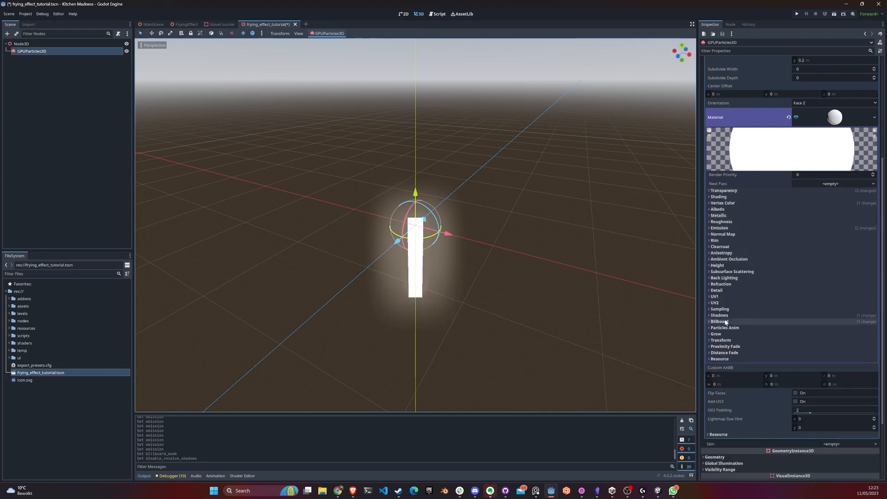
Step: Examine the draw pass mesh and its material settings in the finished FryingEffect scene for comparison
left_click(187, 24)
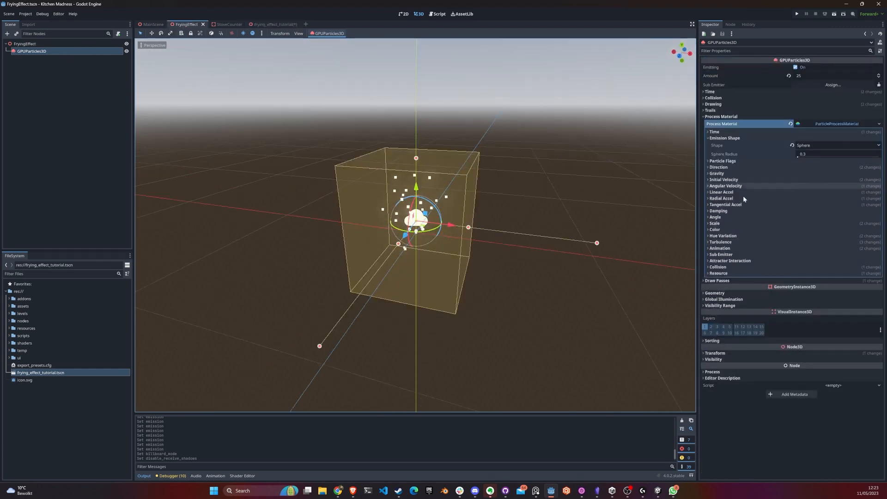
left_click(739, 281)
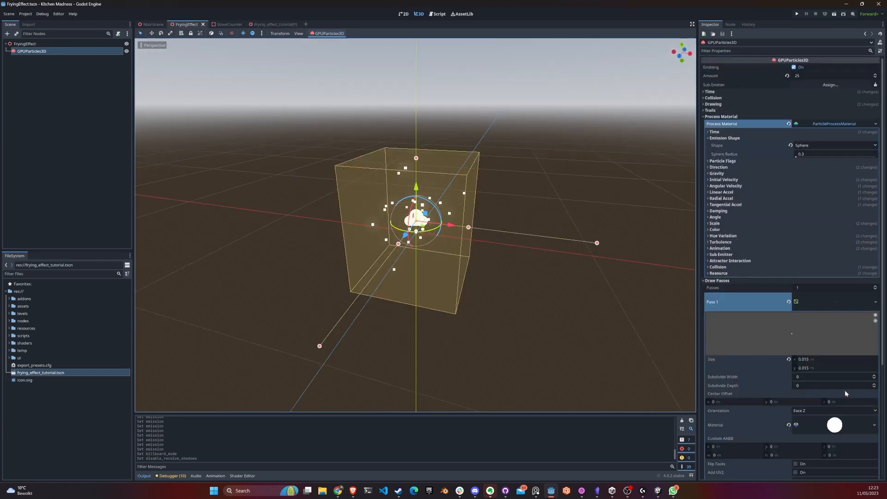
left_click(834, 425)
scroll(843, 388, "down", 4)
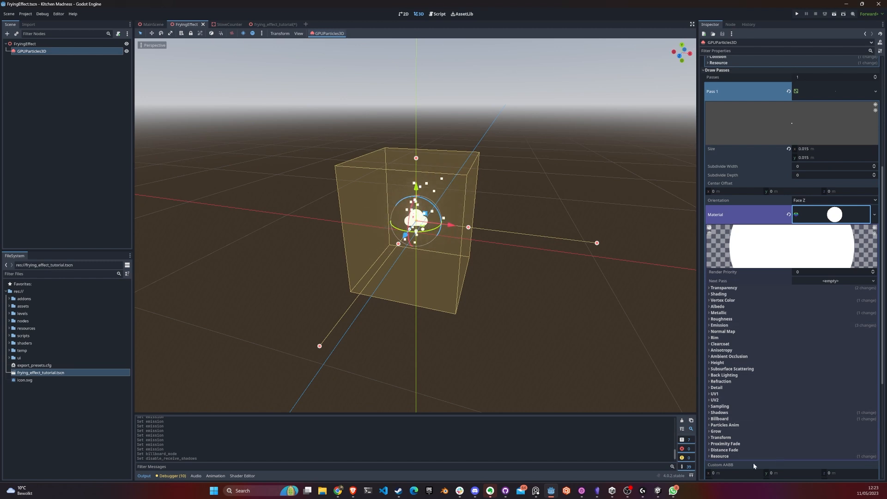
left_click(830, 222)
scroll(836, 232, "up", 5)
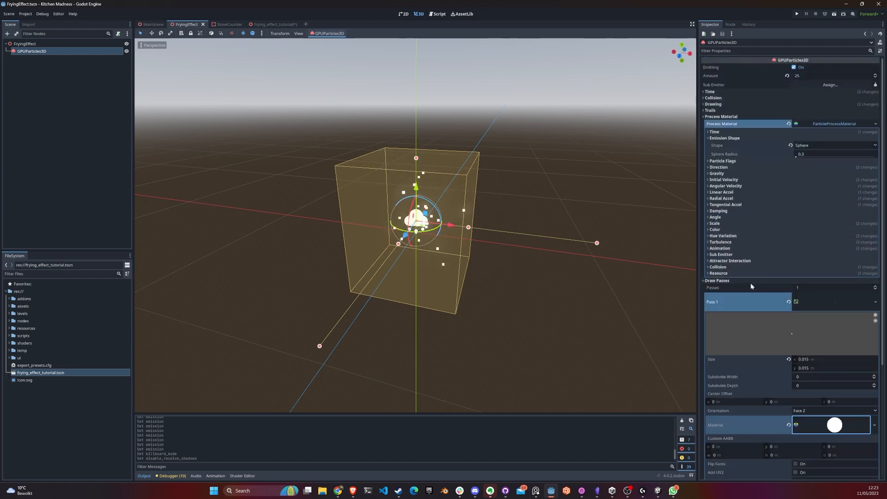
Step: Set the process material's lifetime randomness to 0.3 for the particles in the frying_effect_tutorial scene
left_click(749, 281)
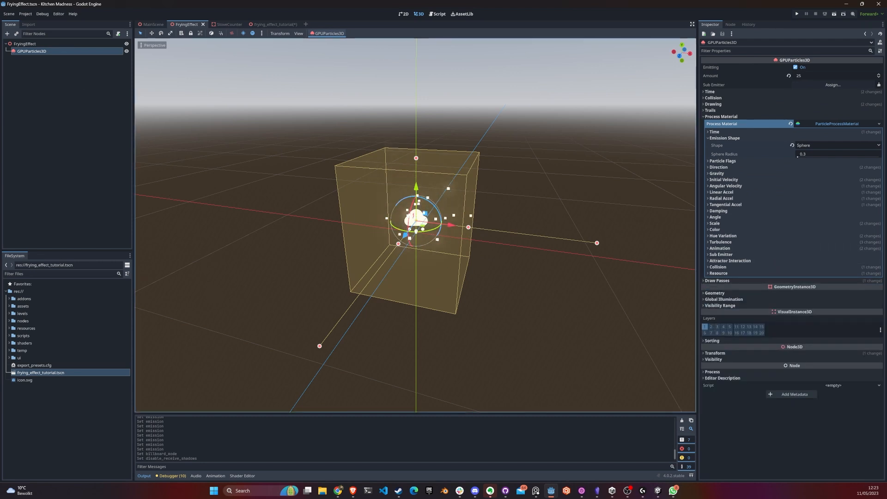
left_click(272, 24)
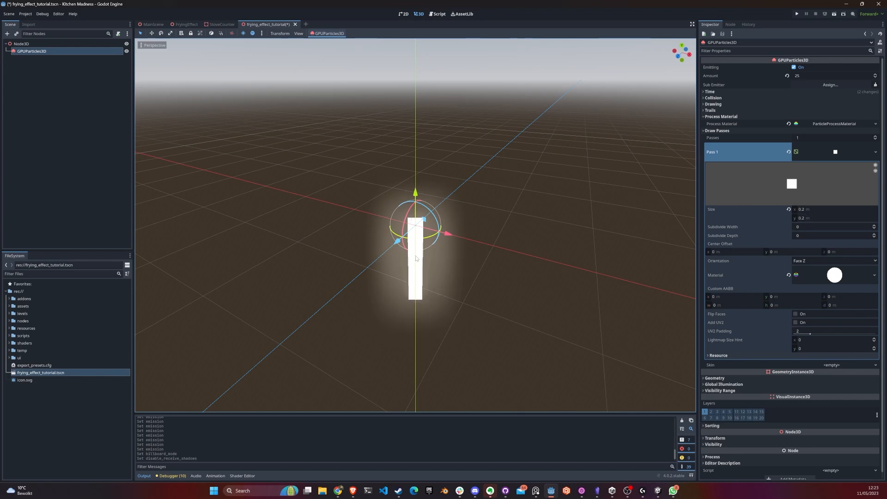
left_click(733, 131)
left_click(838, 124)
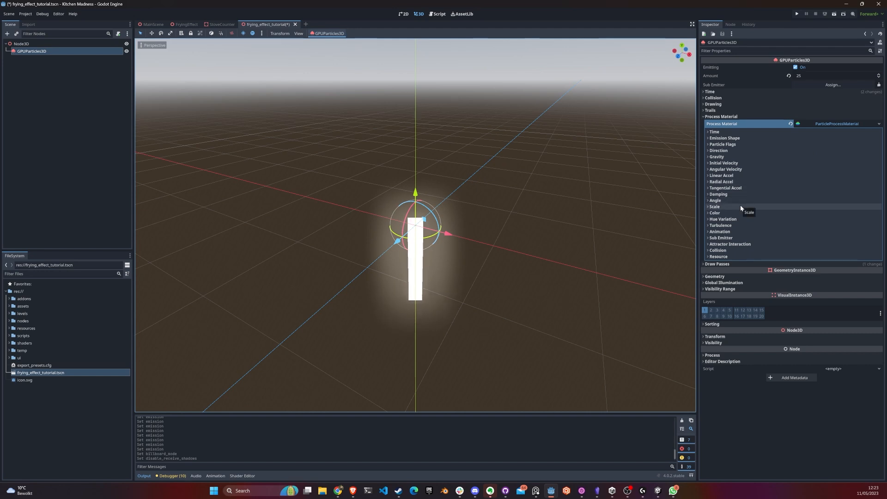
left_click(714, 132)
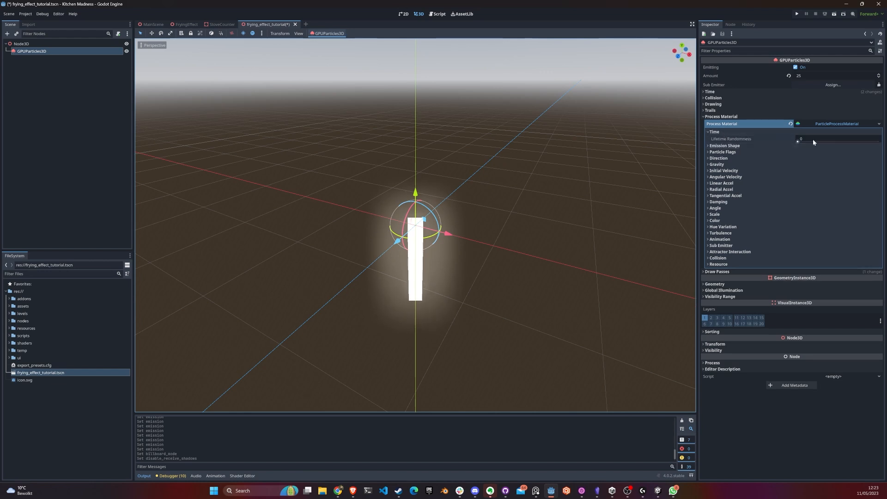
left_click(812, 138)
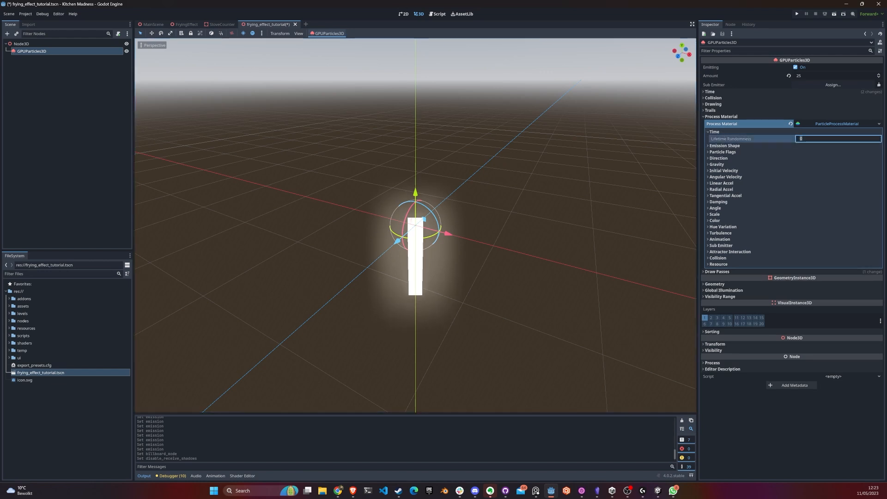
type(".3")
key("Return")
left_click(742, 132)
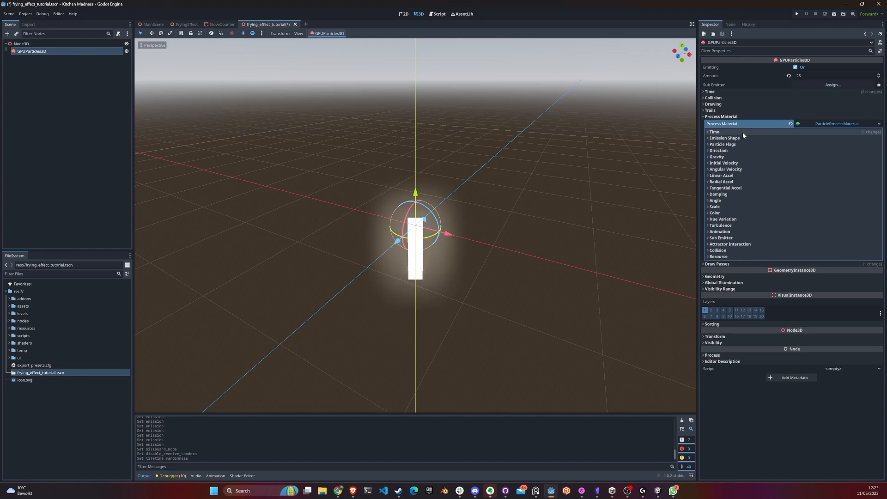
Step: Try different emission sphere radii in the finished FryingEffect scene and set the radius back to 0.3
left_click(745, 138)
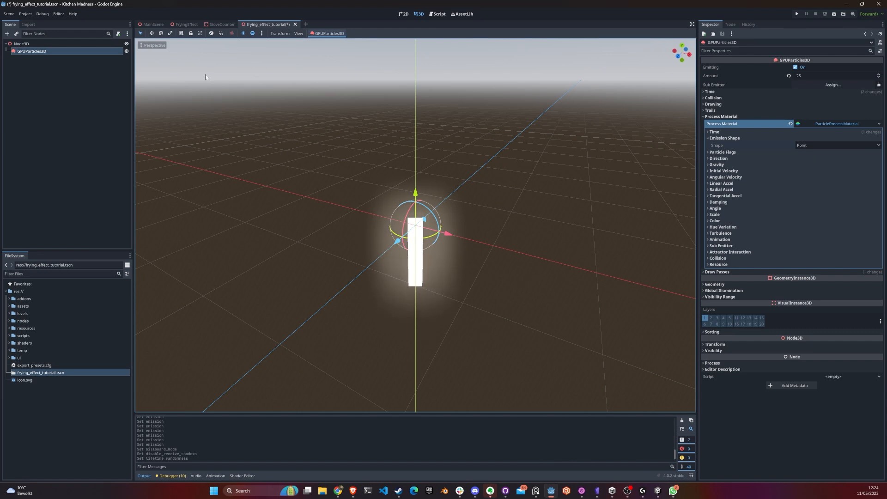
left_click(185, 24)
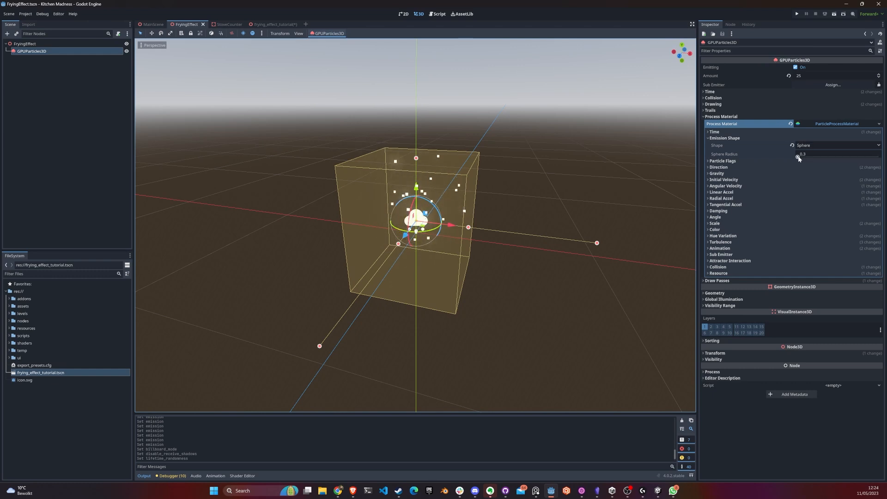
left_click_drag(799, 157, 804, 159)
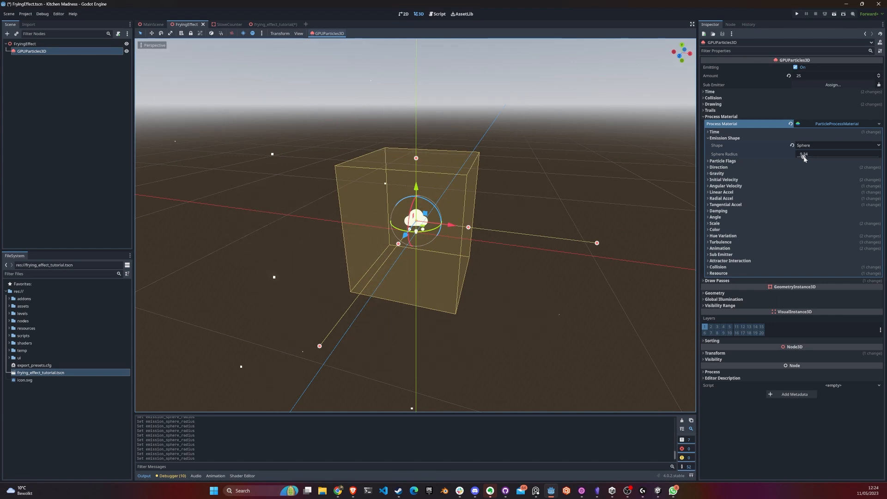
left_click(804, 156)
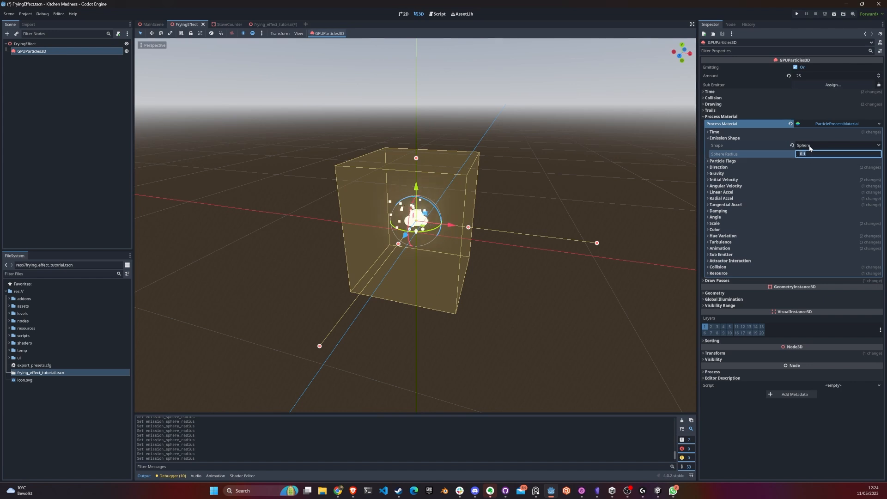
key("Return")
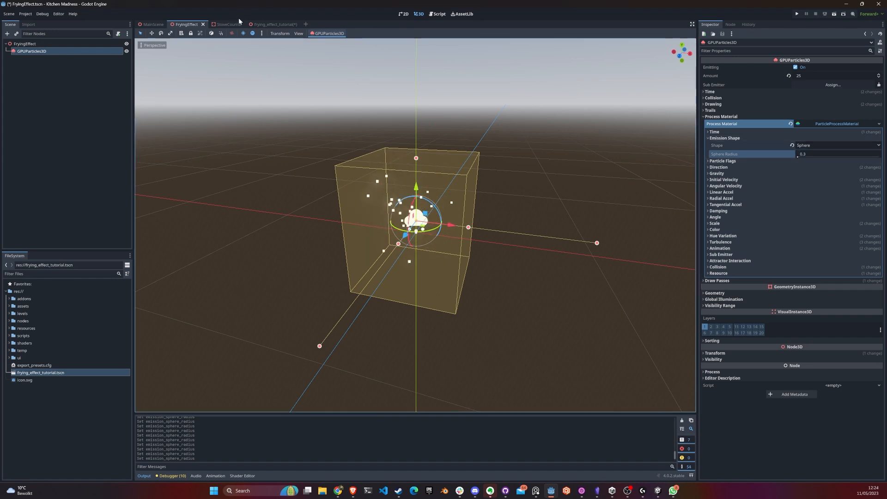
Step: Set the emission shape in the frying_effect_tutorial scene to Sphere with a radius of 0.3
left_click(271, 24)
left_click(818, 144)
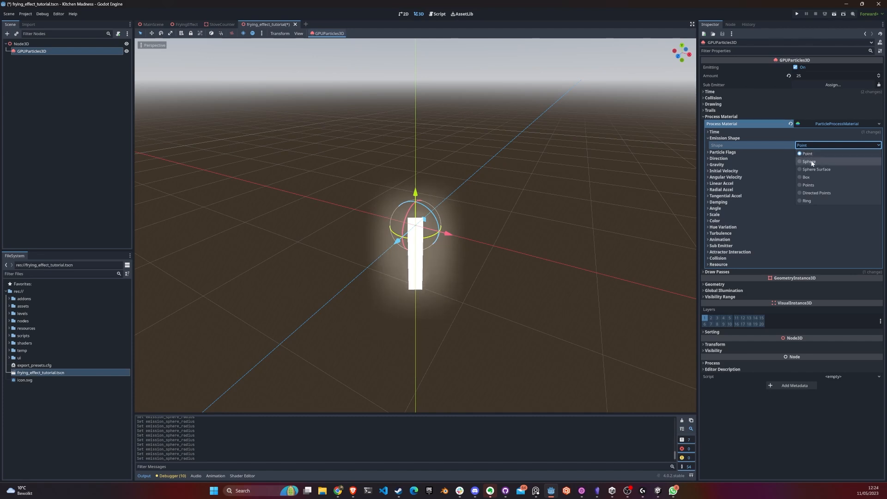
left_click(809, 161)
left_click(811, 154)
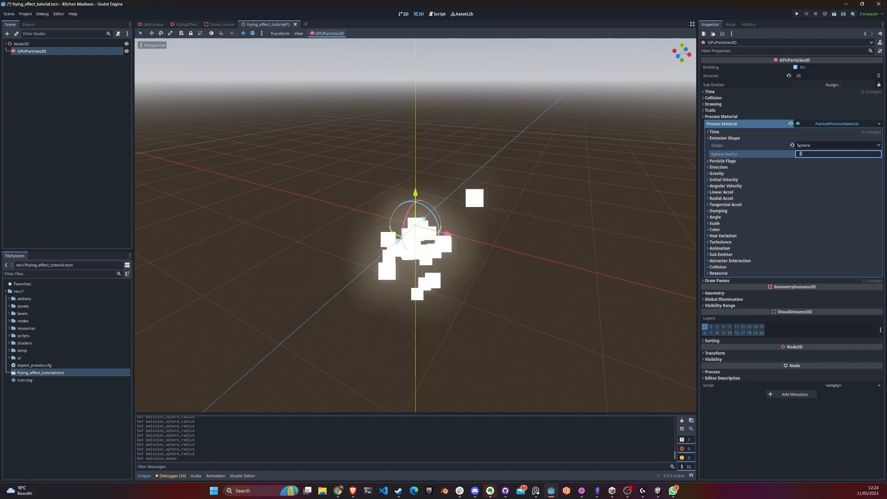
type("0.3")
key("Return")
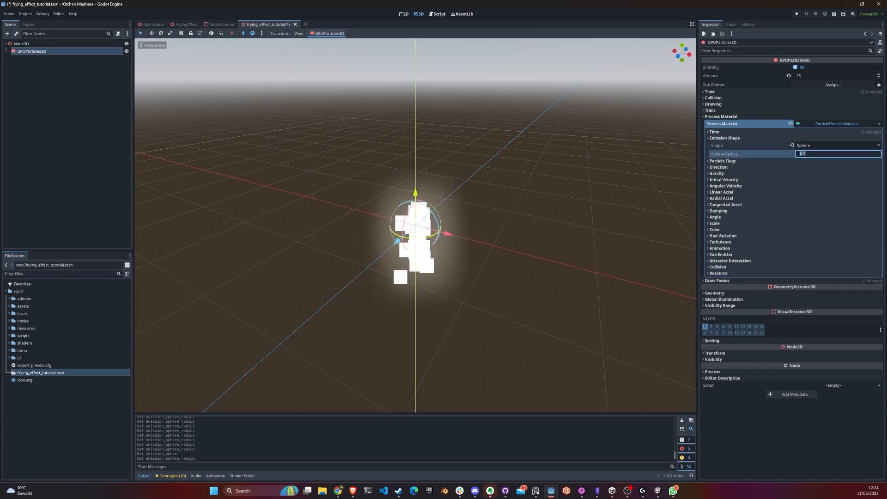
Step: Set the emission sphere radius to 0.5 and collapse the Emission Shape settings
left_click(828, 154)
type("0.5")
key("Return")
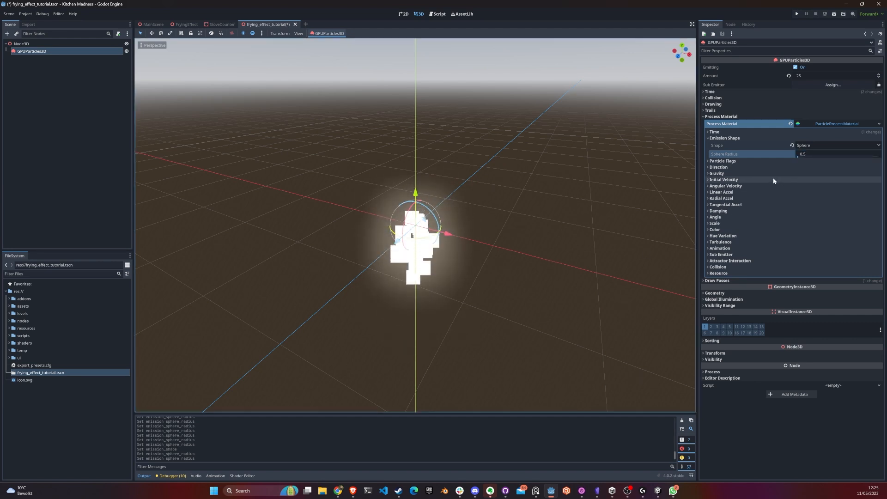
left_click(723, 138)
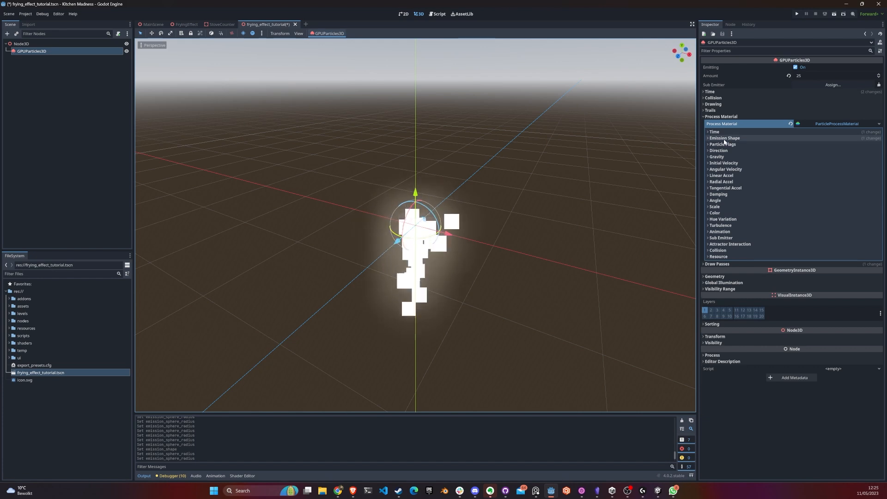
Step: Preview the FryingEffect particles above the pan in the StoveCounter scene and hide them again
left_click(731, 150)
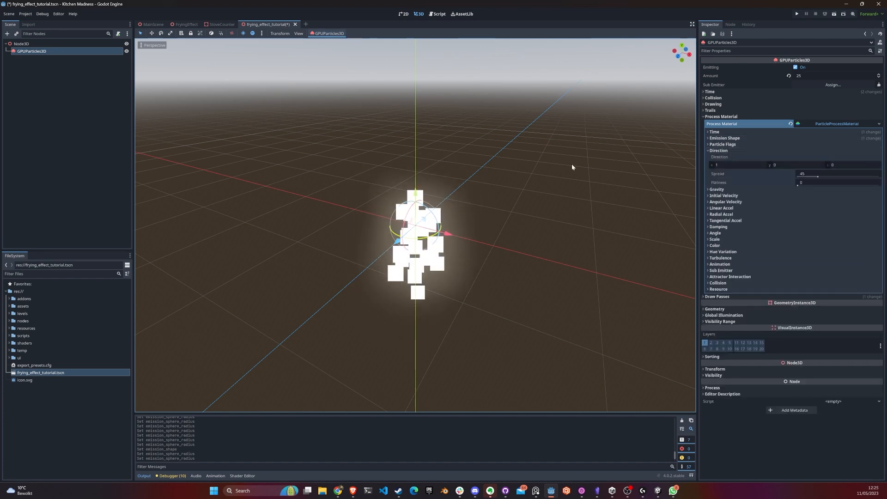
mouse_move(220, 26)
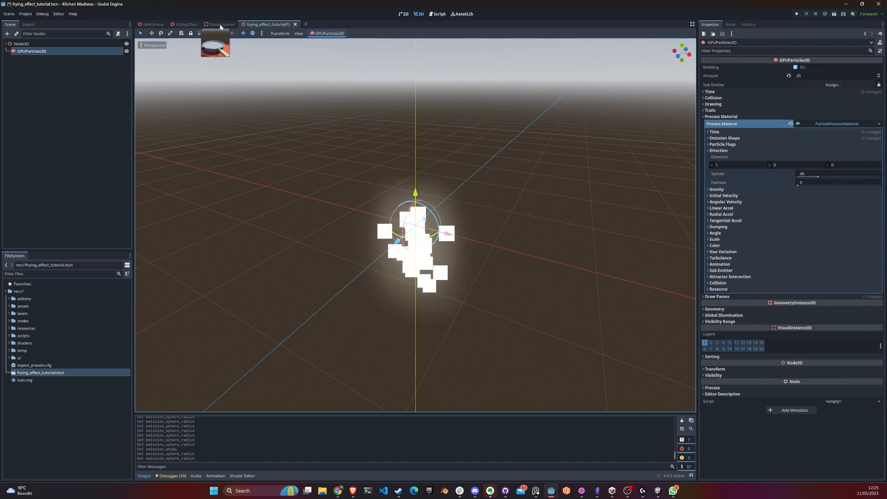
left_click(221, 24)
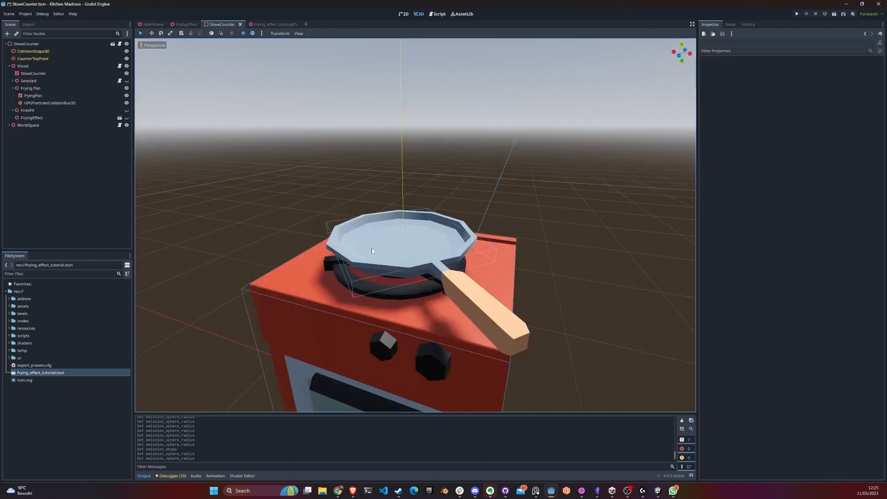
left_click(128, 118)
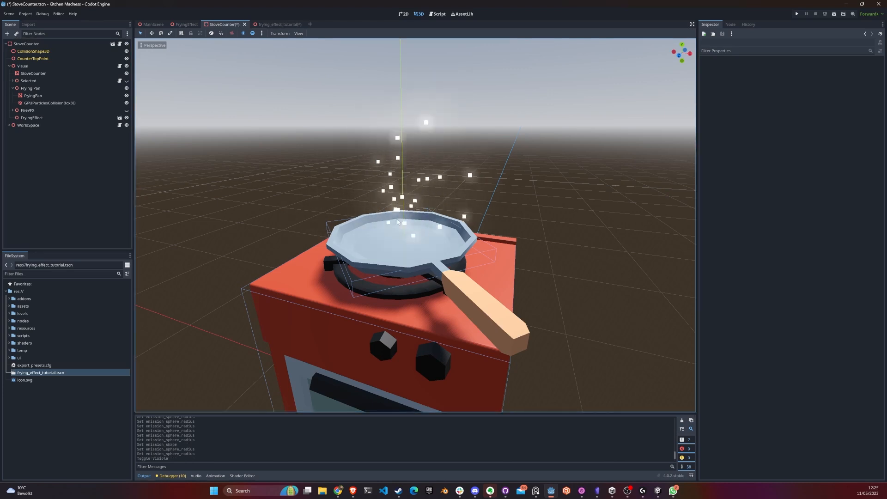
left_click(127, 118)
Step: Set the particle direction in the frying_effect_tutorial scene to X 0 and Y 1
left_click(277, 25)
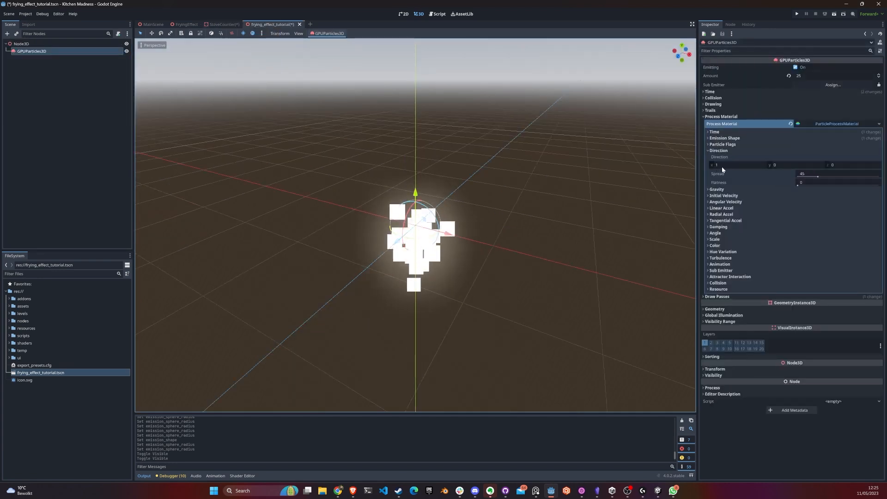
left_click(739, 165)
type("0")
left_click(795, 165)
type("1")
key("Return")
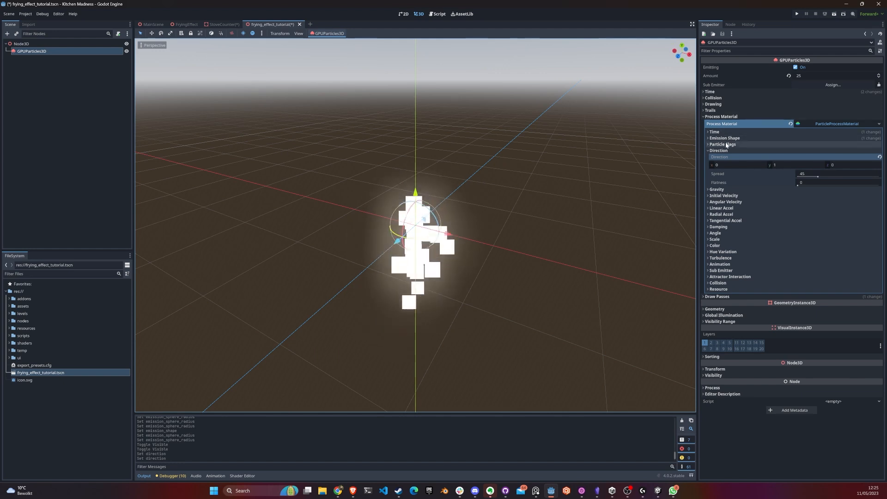
left_click(719, 150)
Step: Set the particles' initial velocity to a minimum of 1 and a maximum of 5
left_click(720, 157)
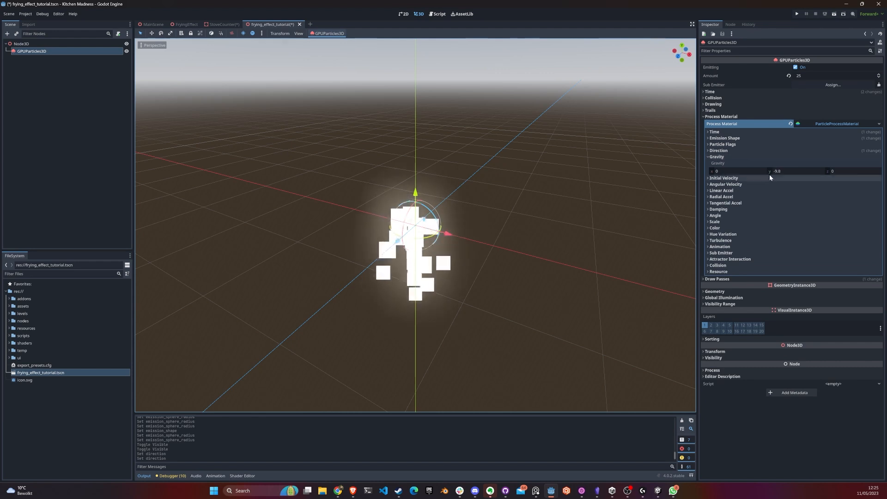
left_click(728, 158)
left_click(730, 163)
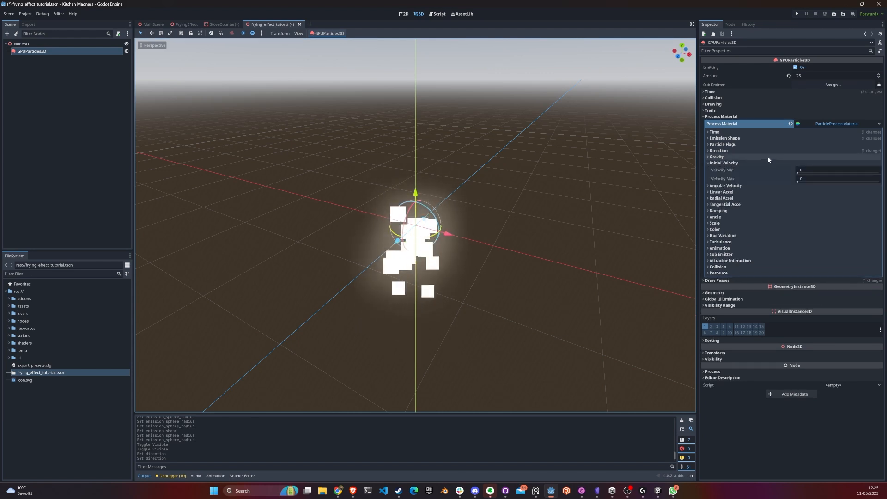
left_click(804, 171)
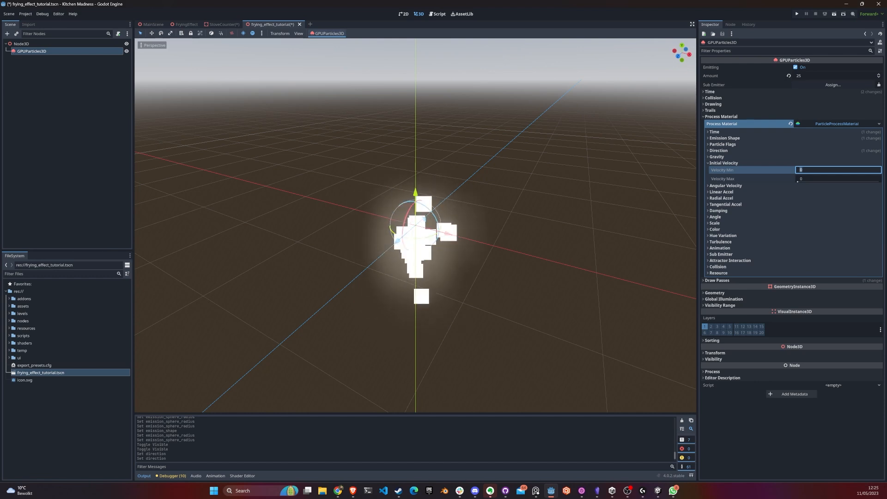
type("1")
key("Tab")
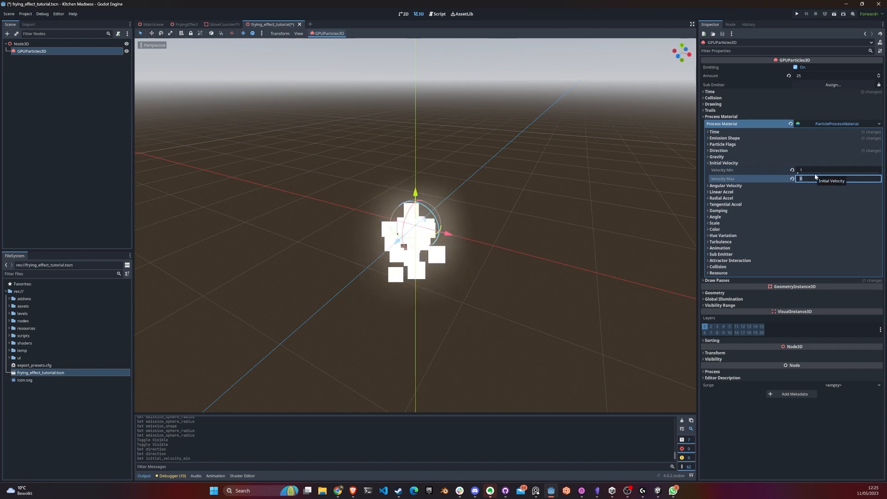
type("5")
key("Return")
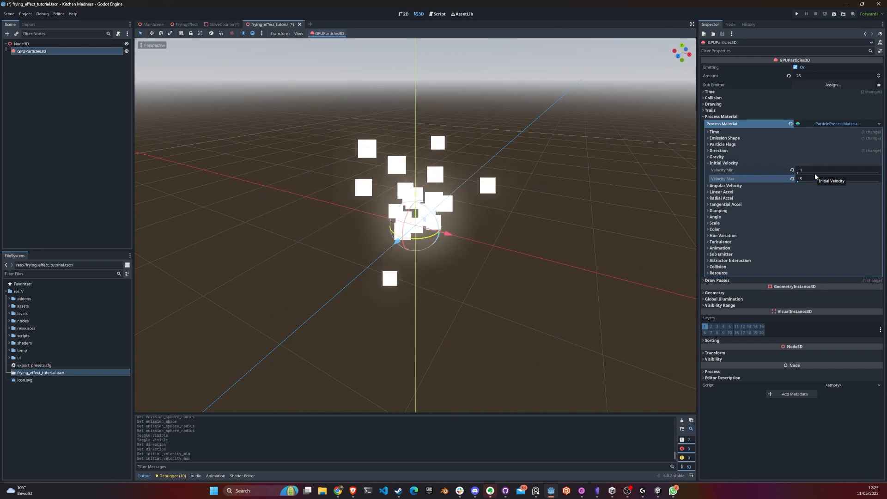
Step: Set the maximum initial velocity to 3 and collapse the Initial Velocity settings
left_click(815, 178)
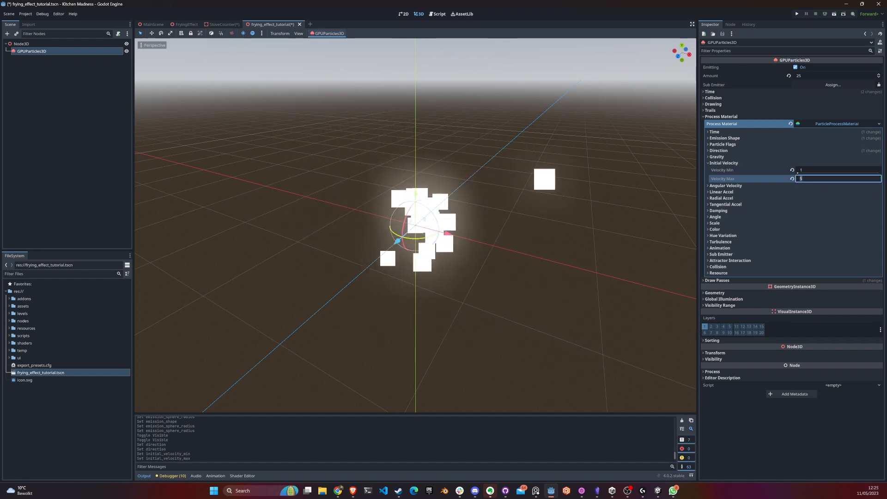
type("3")
key("Return")
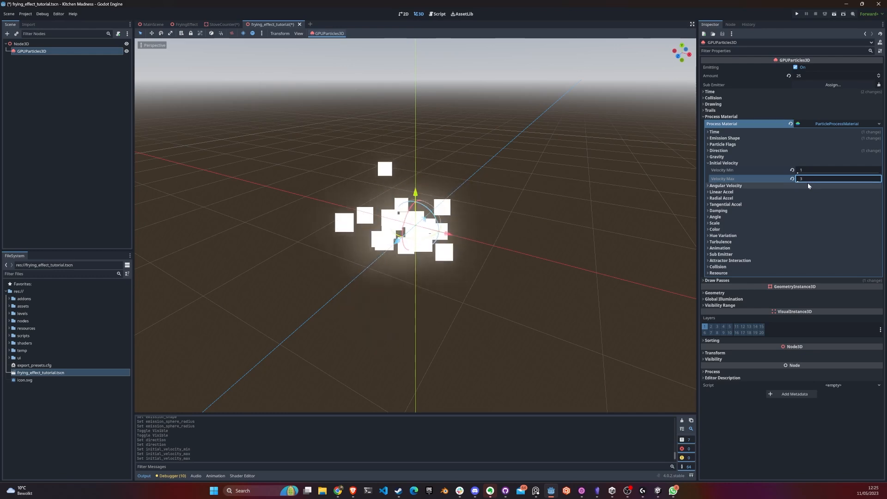
left_click(748, 165)
Step: Set the particles' angular velocity to a minimum of 1 and a maximum of 3
left_click(746, 170)
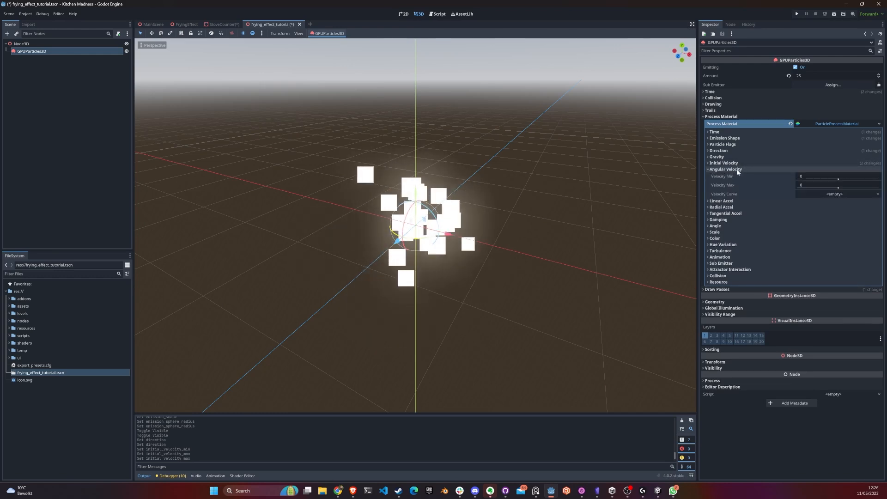
type("1")
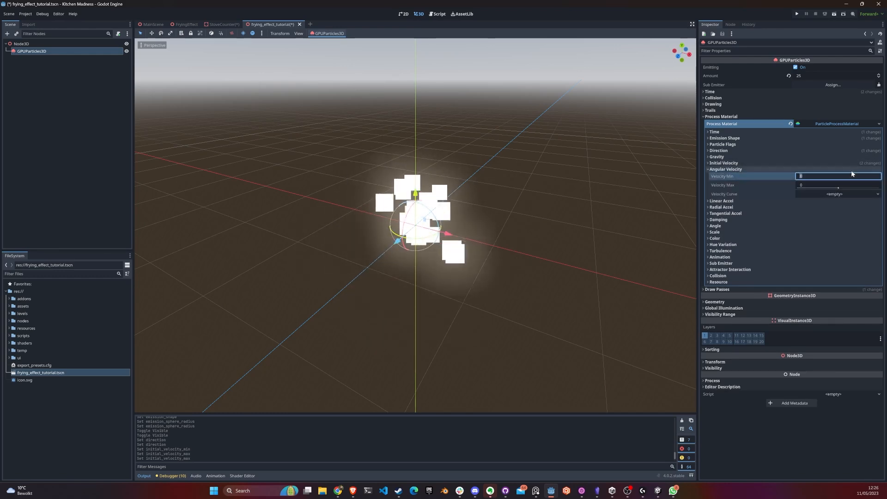
key("Tab")
type("3")
key("Tab")
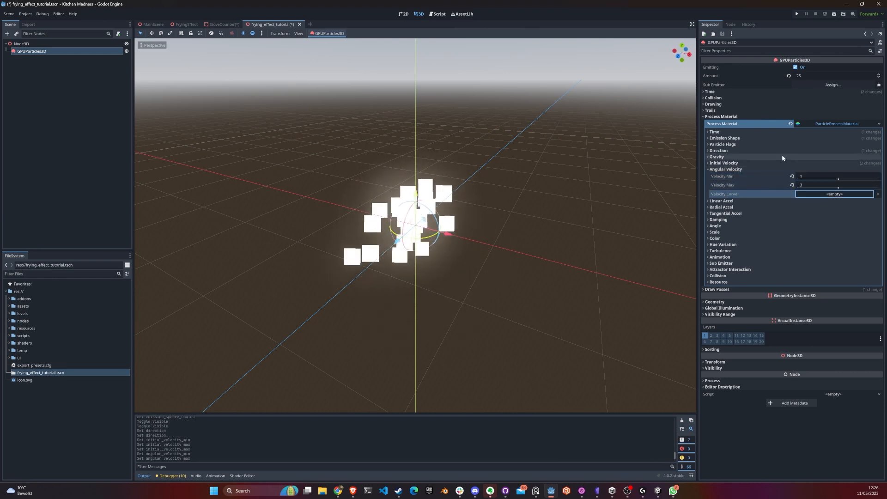
left_click(739, 169)
Step: Set the particles' linear acceleration to a minimum of 1 and a maximum of 3
left_click(736, 176)
left_click(800, 183)
type("1")
key("Tab")
type("3")
key("Tab")
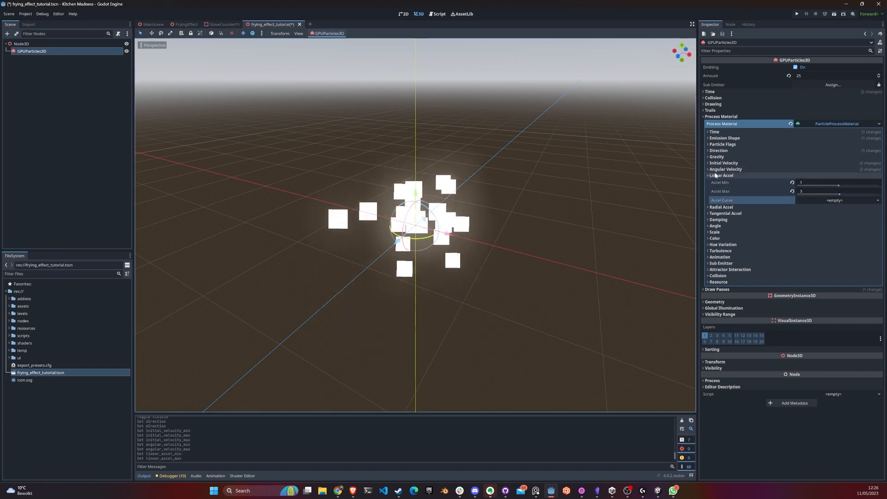
left_click(722, 176)
Step: Set the particles' radial acceleration to a minimum of 1 and a maximum of 3
left_click(722, 182)
left_click(813, 188)
type("1")
key("Tab")
type("3")
key("Tab")
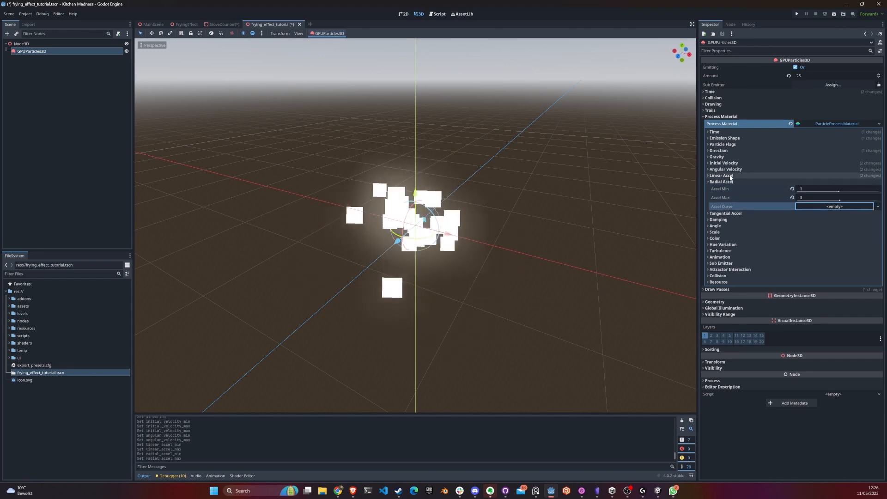
left_click(717, 182)
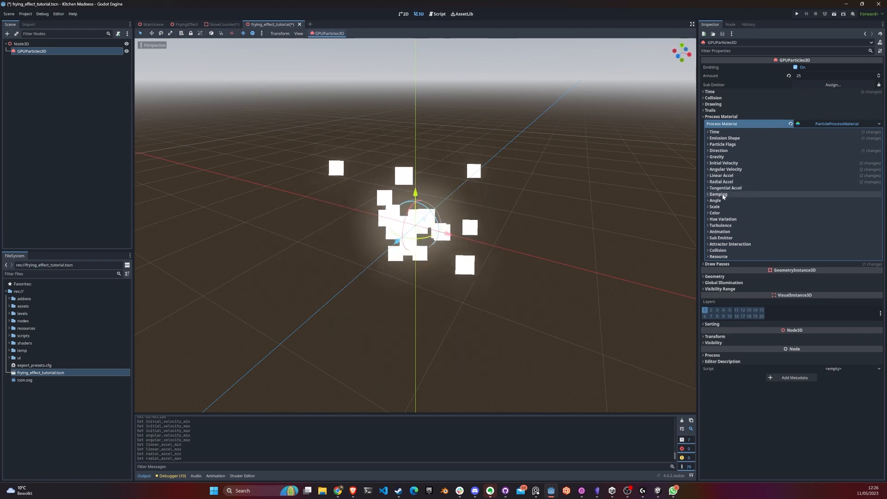
Step: Set the particles' maximum angle to 360 degrees and collapse the Angle settings
left_click(722, 194)
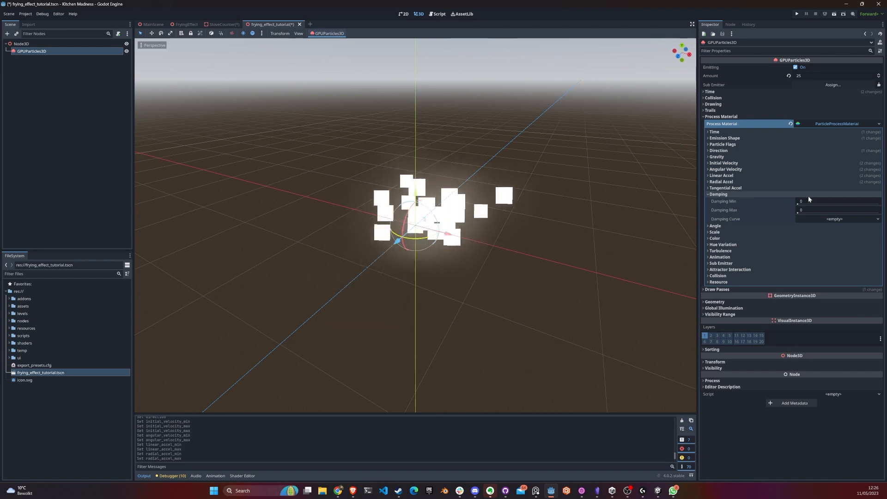
left_click(745, 194)
left_click(725, 201)
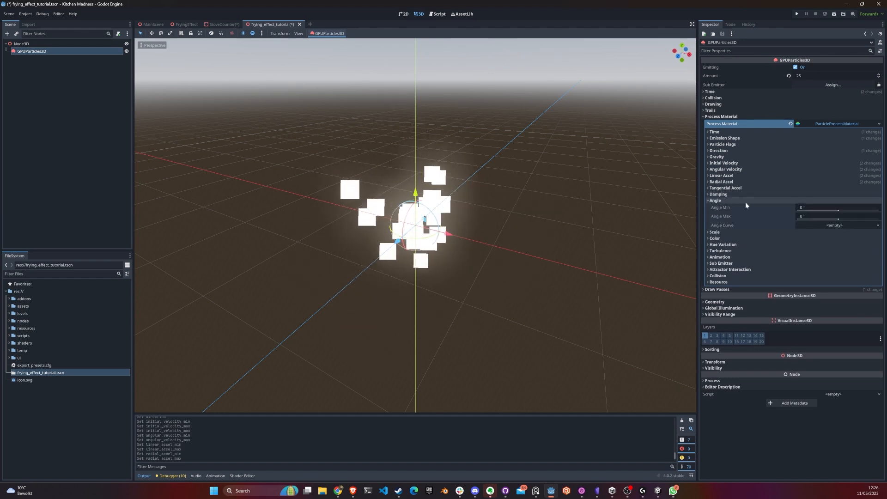
left_click(827, 216)
type("360")
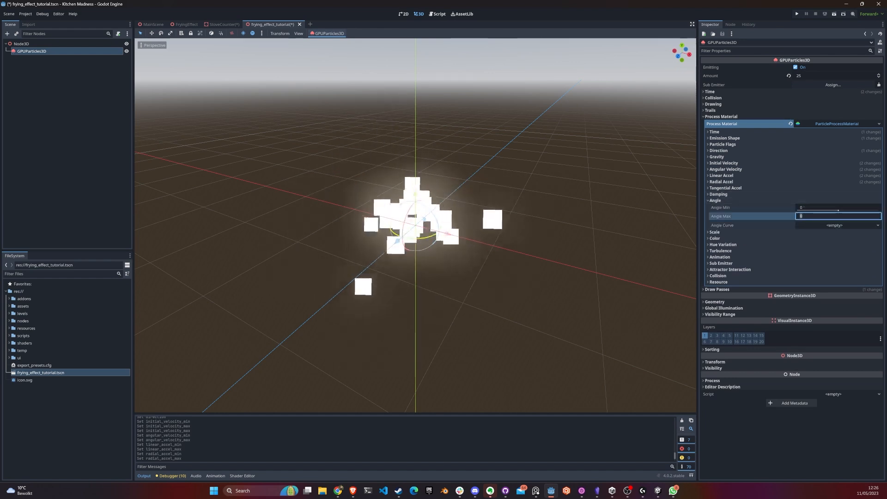
key("Return")
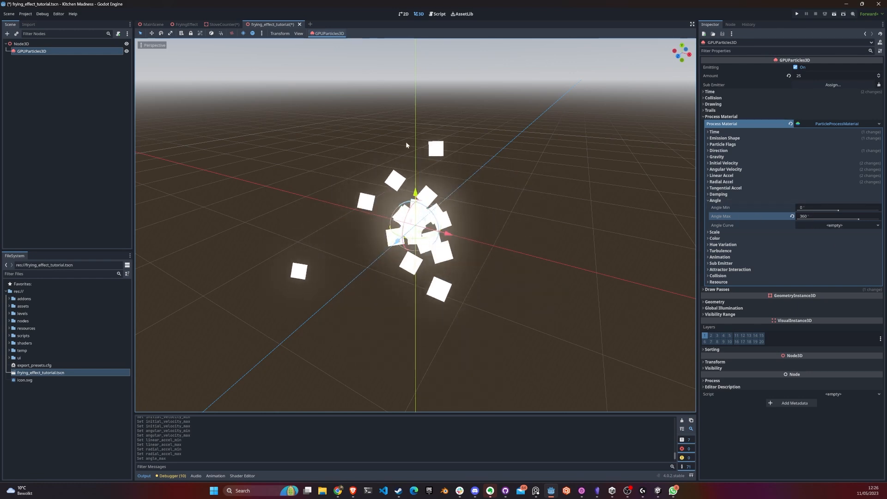
left_click(725, 200)
left_click(722, 207)
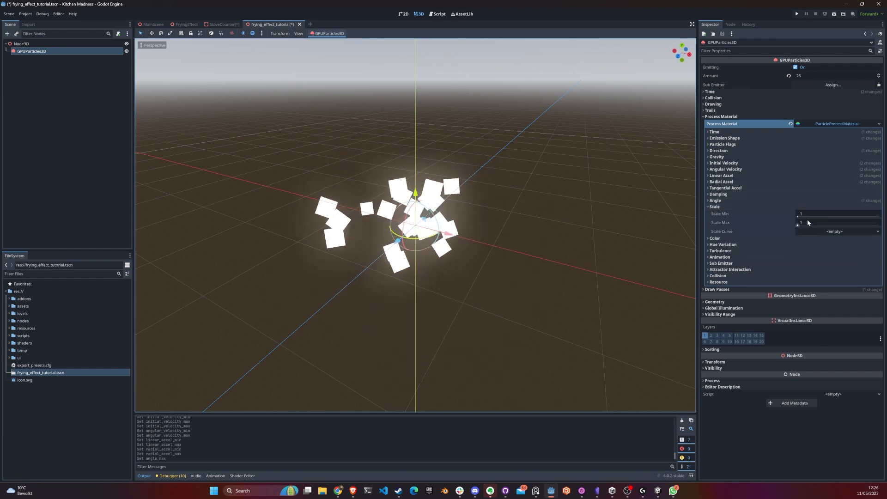
left_click(729, 207)
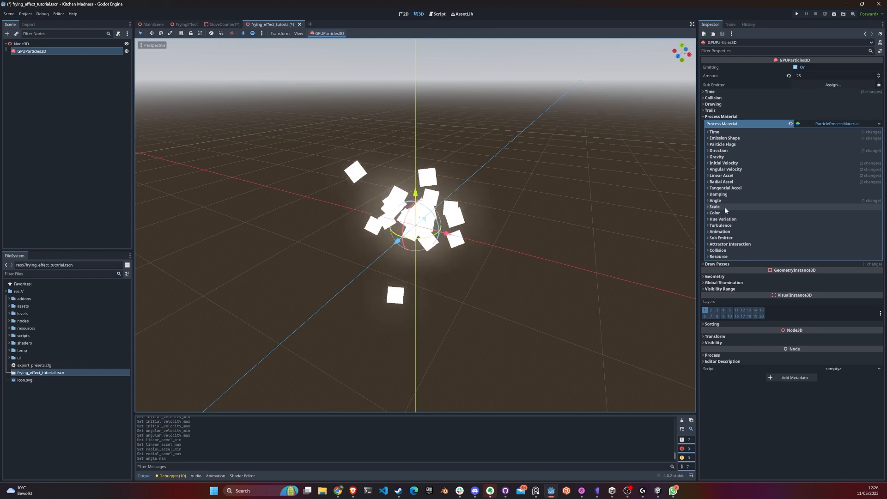
left_click(726, 213)
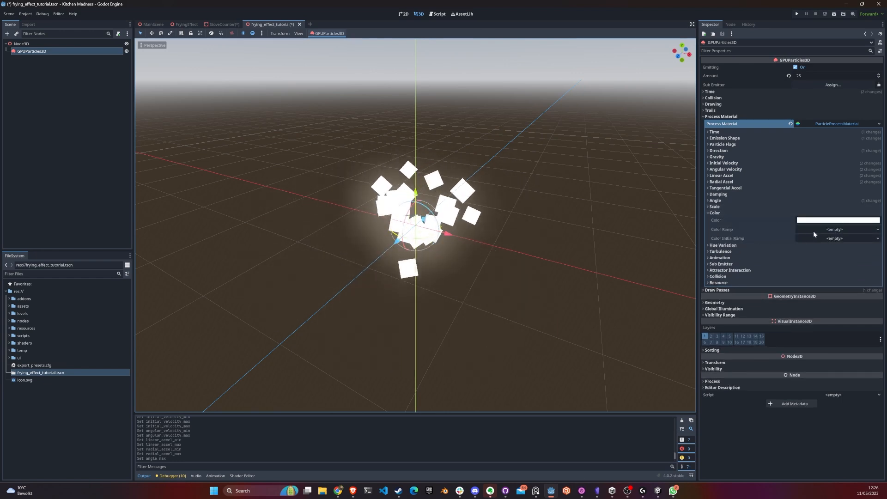
left_click(716, 213)
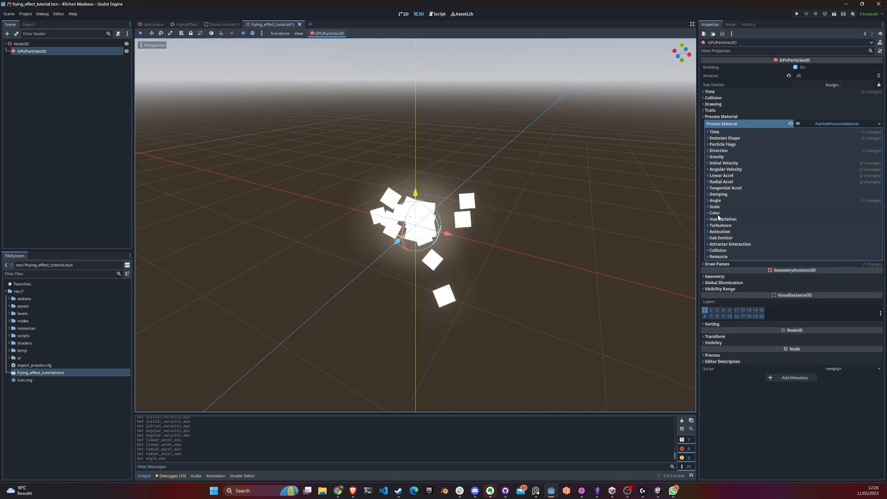
Step: Enable turbulence with noise strength 0.5 and noise scale 0.5, collapse its settings, and save the scene
left_click(739, 226)
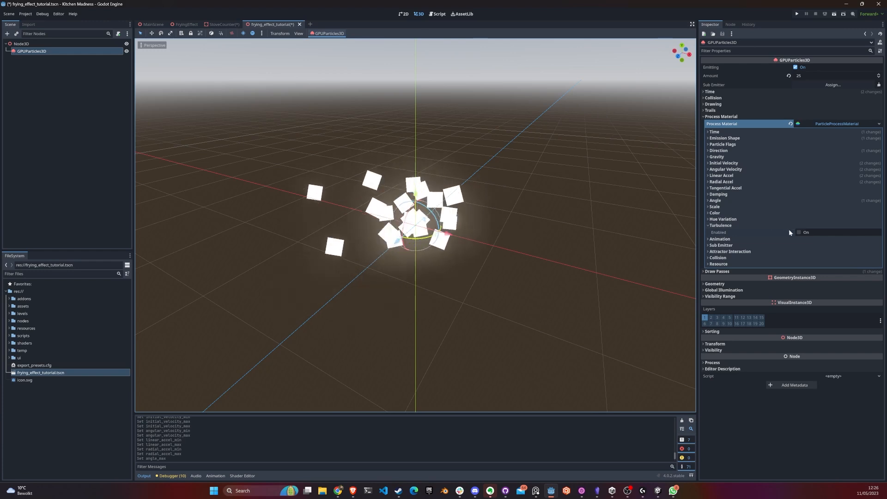
left_click(799, 232)
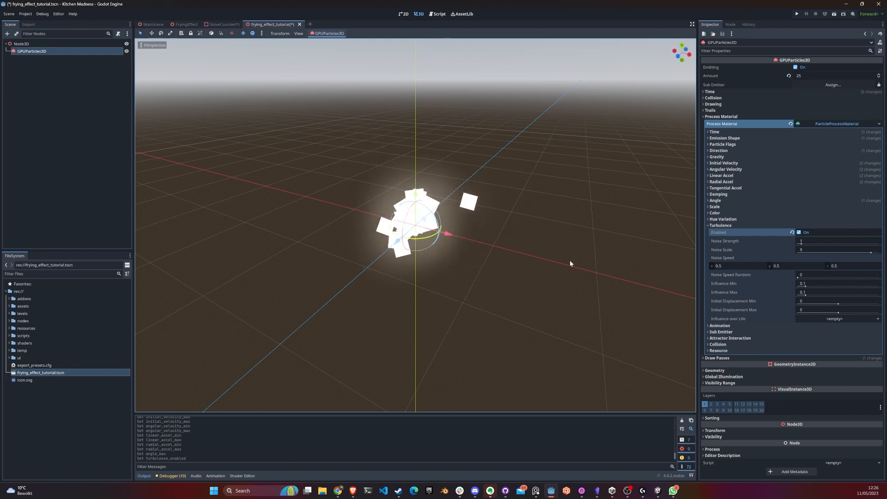
left_click(809, 240)
type("0.5")
key("Tab")
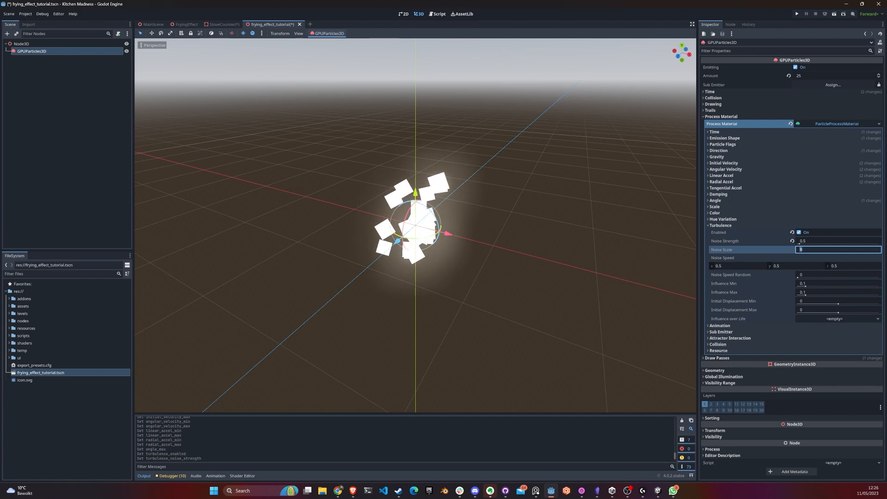
type("0.5")
key("Tab")
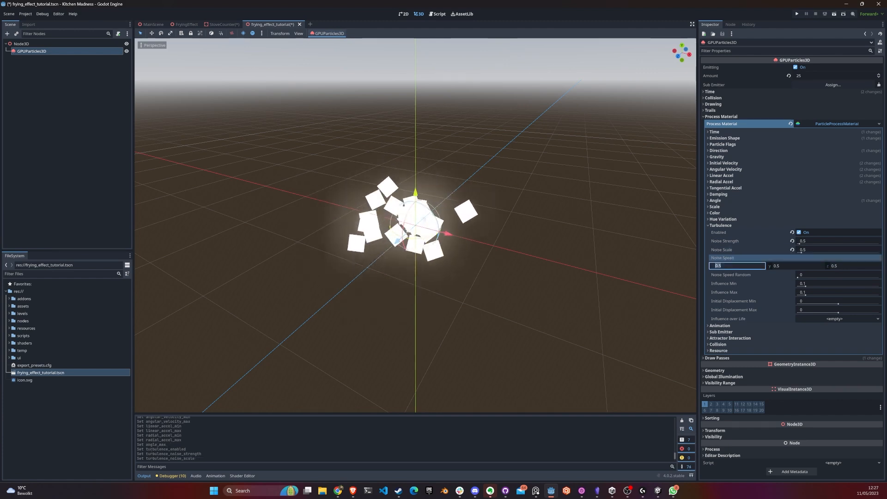
left_click(728, 225)
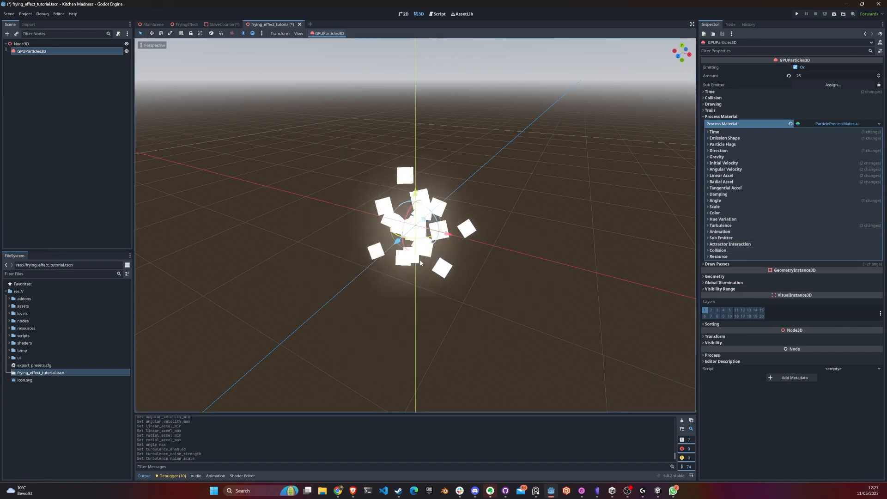
key("ctrl+s")
Step: Instance frying_effect_tutorial.tscn as a child of the Visual node in the StoveCounter scene
left_click(223, 25)
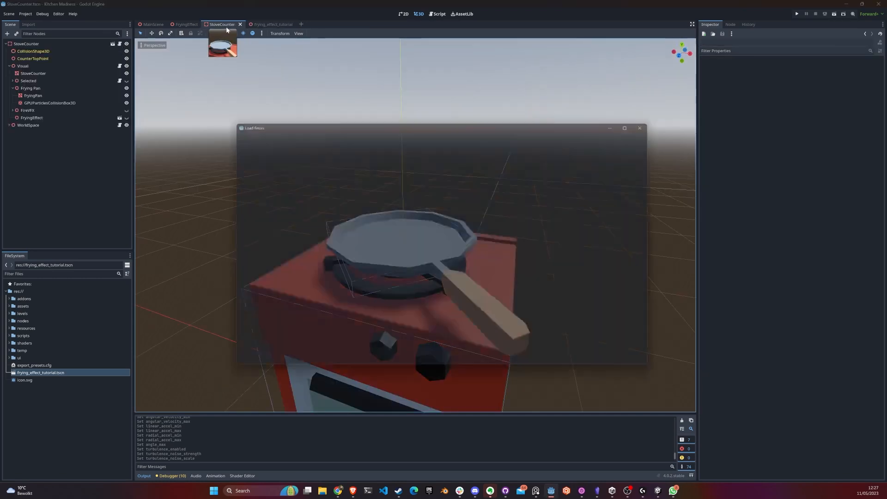
left_click_drag(39, 376, 31, 145)
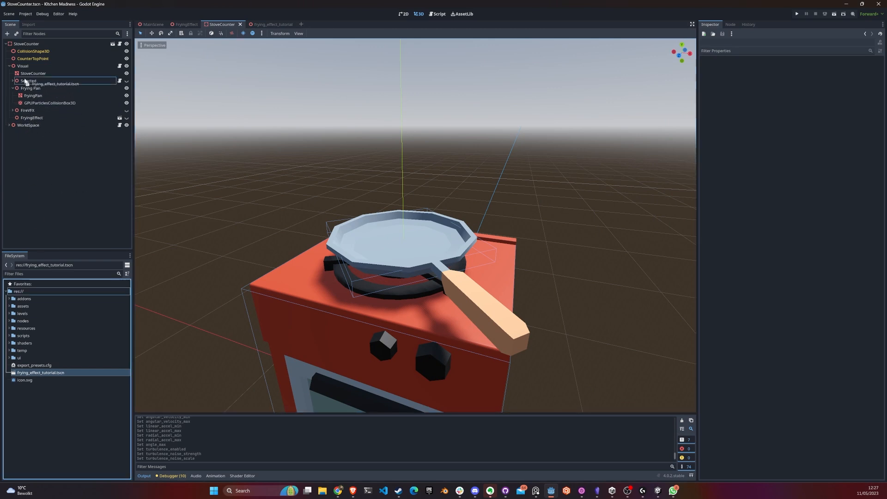
left_click_drag(21, 68, 22, 68)
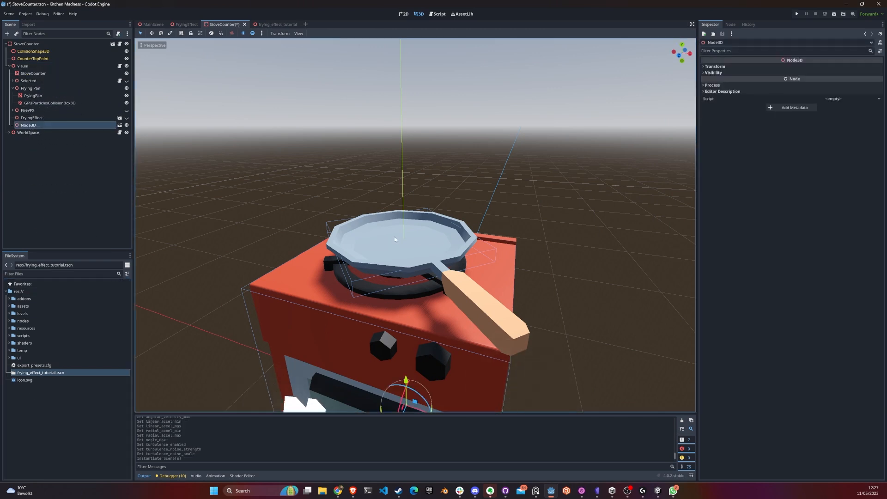
Step: Raise the instanced Node3D about 1.14 m along Y onto the frying pan and save the StoveCounter scene
scroll(413, 254, "down", 3)
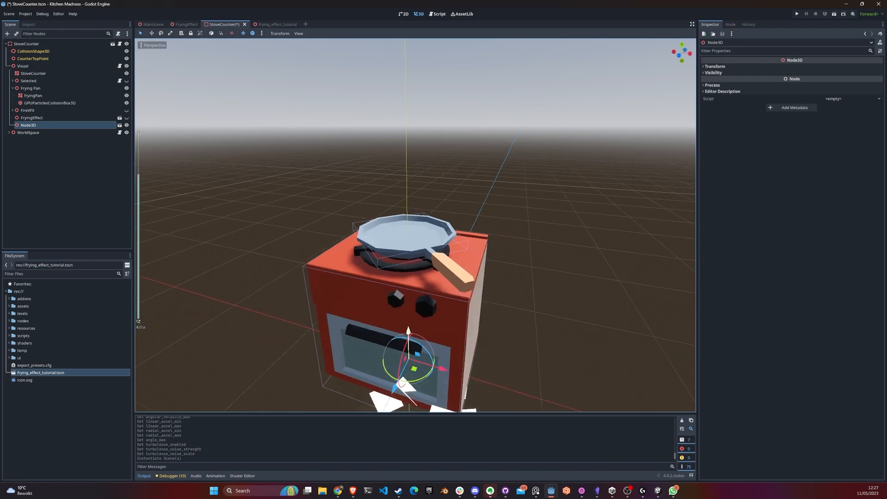
left_click(408, 330)
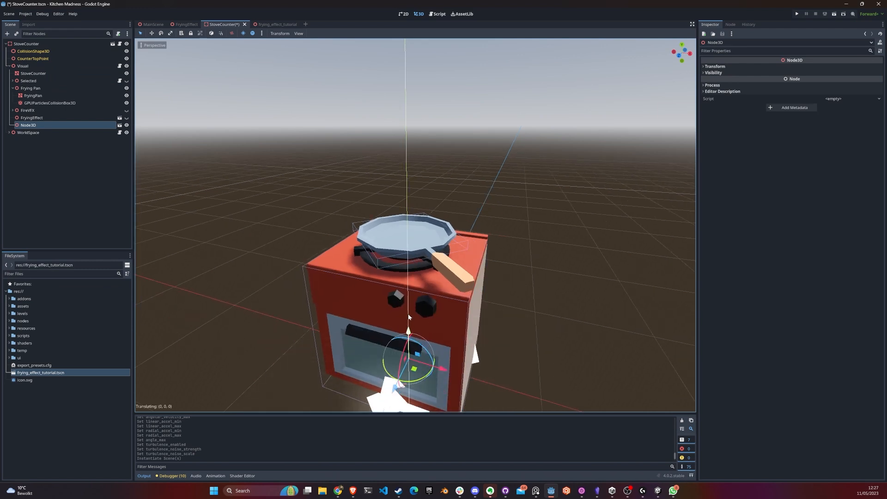
left_click_drag(409, 290, 409, 290)
middle_click_drag(409, 290, 562, 264)
key("f")
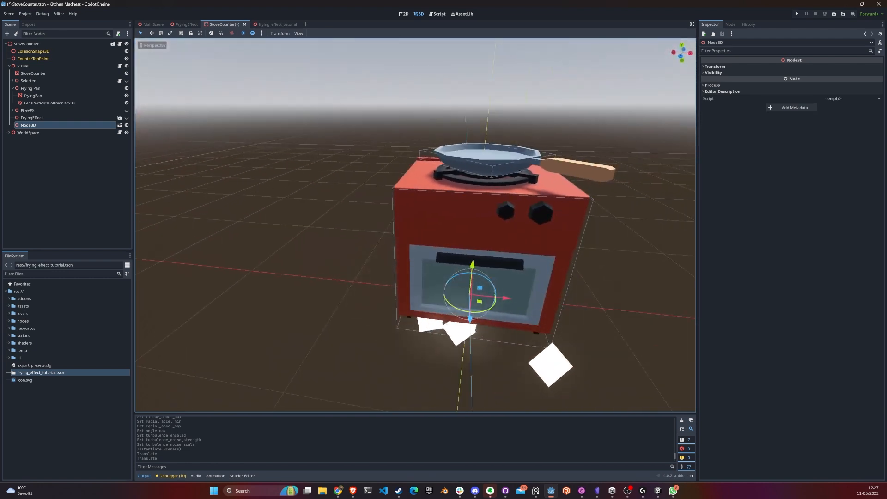
left_click(71, 125)
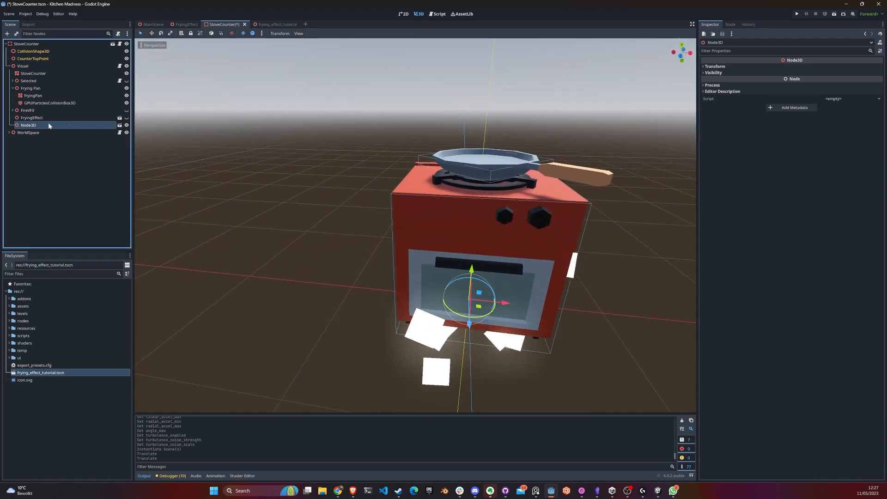
left_click_drag(473, 269, 506, 133)
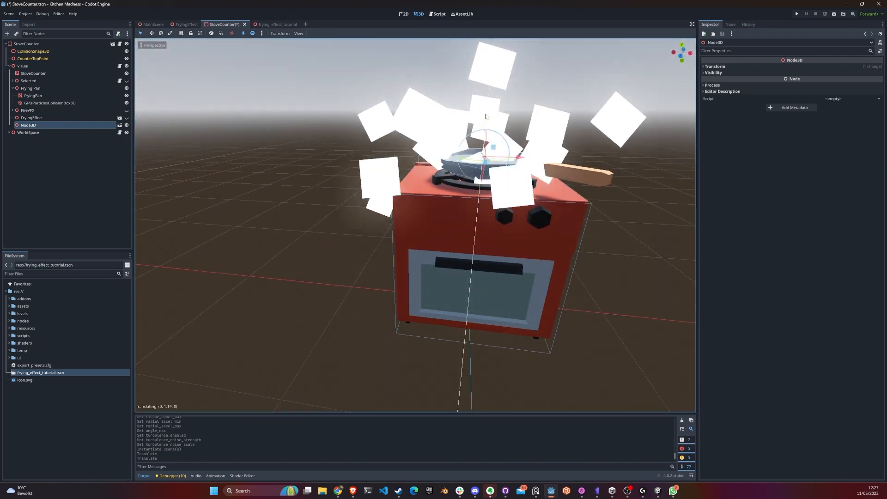
mouse_move(506, 132)
right_mouse_down()
mouse_move(471, 203)
mouse_move(532, 180)
mouse_move(509, 171)
right_mouse_up()
key("s")
key("w")
key("ctrl+s")
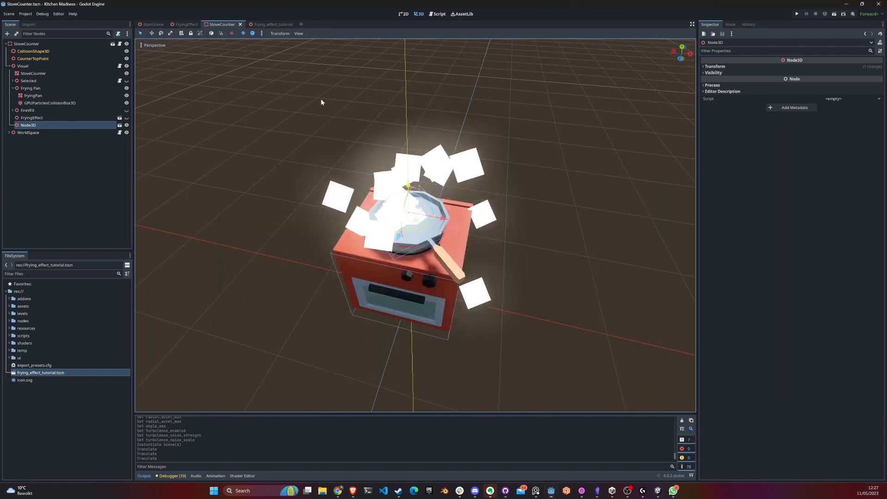
Step: Set the draw pass quad size to 0.02 by 0.02 m in the frying_effect_tutorial scene and save it
left_click(153, 24)
left_click(229, 23)
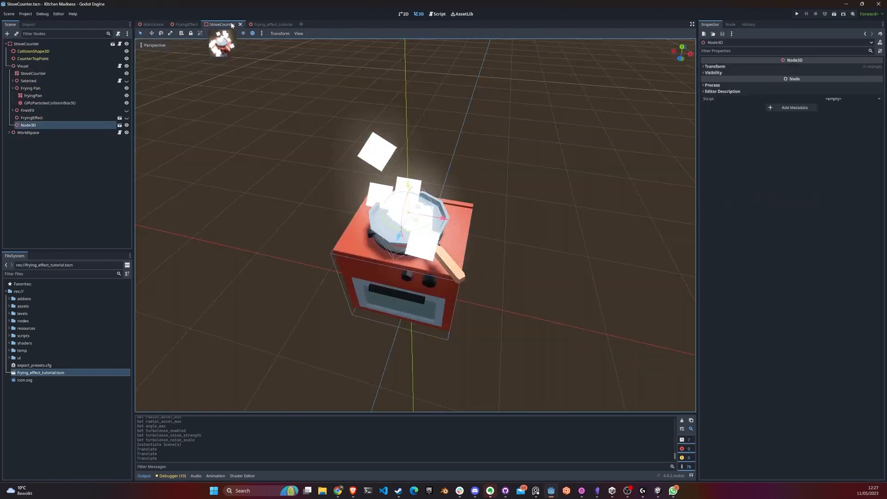
left_click(267, 23)
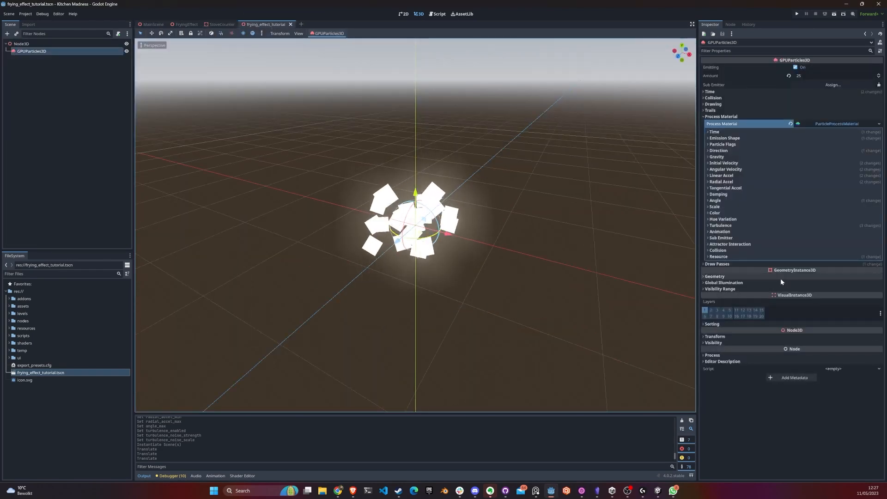
left_click(810, 264)
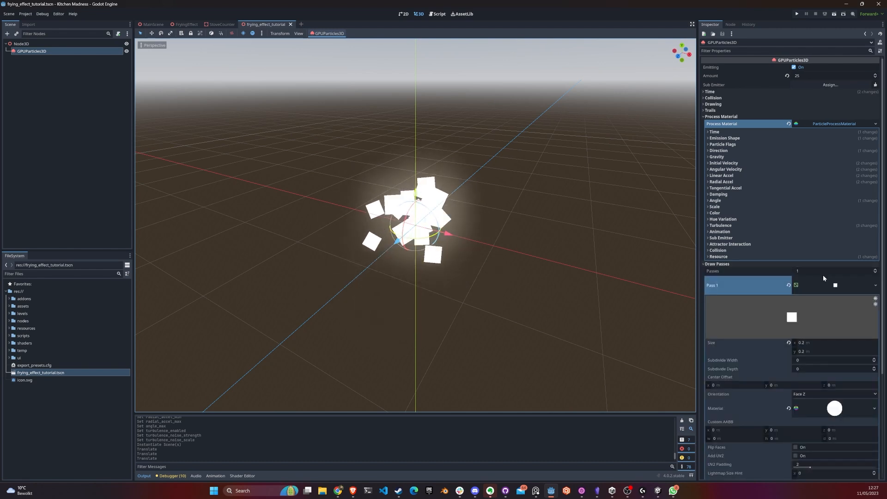
left_click(827, 342)
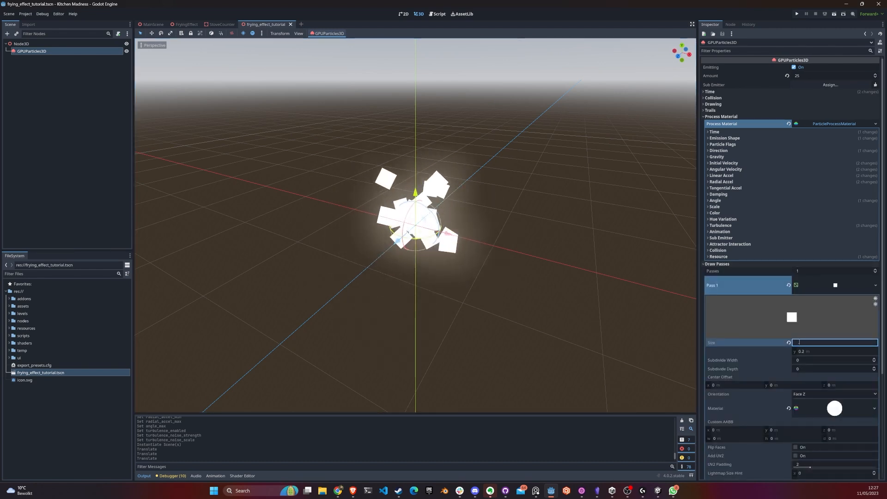
type(".0")
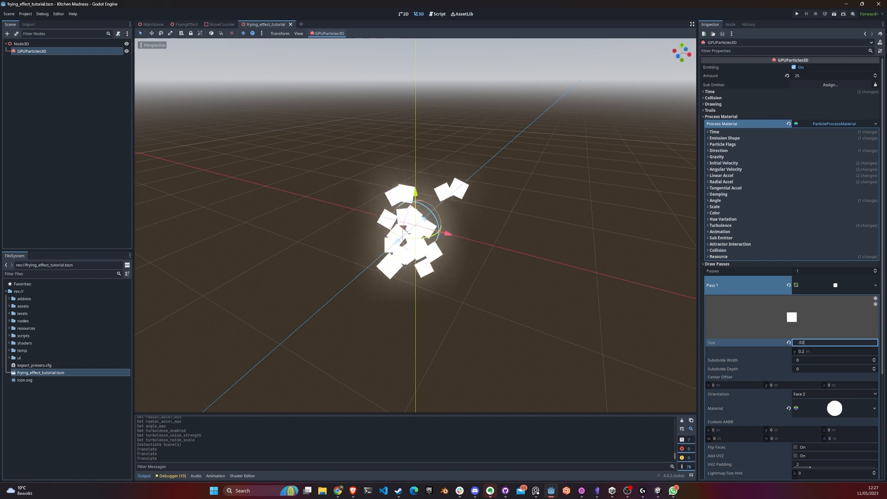
type("2")
key("Tab")
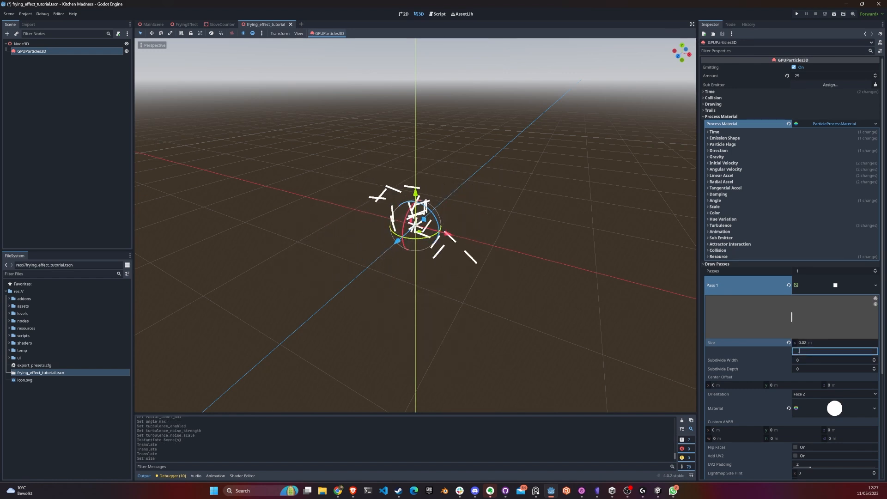
type("0.02")
key("Return")
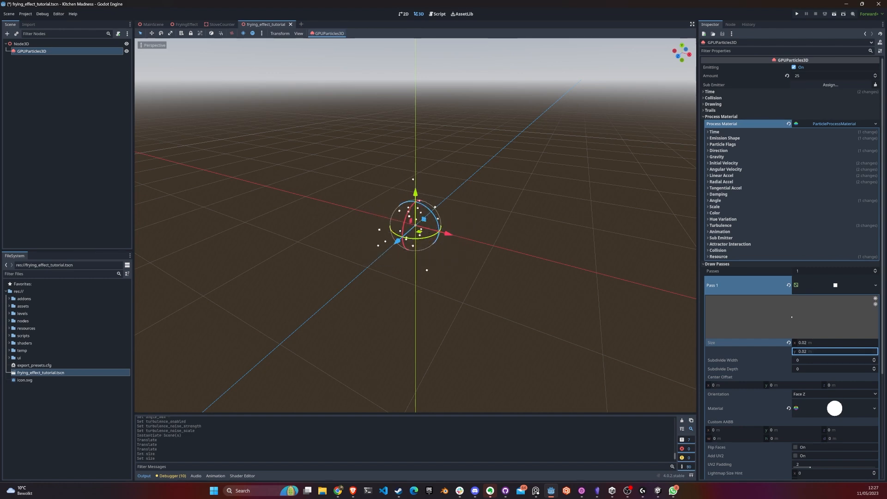
key("ctrl+s")
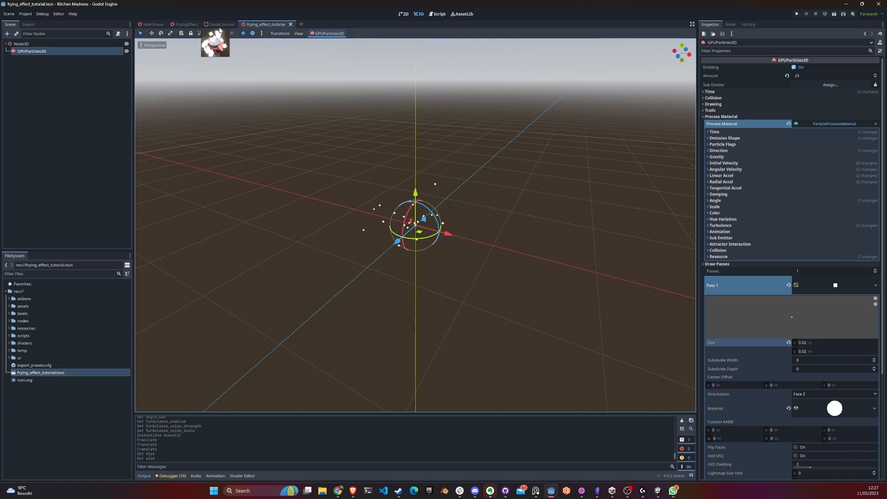
Step: Examine the resized particles above the frying pan in the StoveCounter scene from a lower viewpoint
left_click(220, 26)
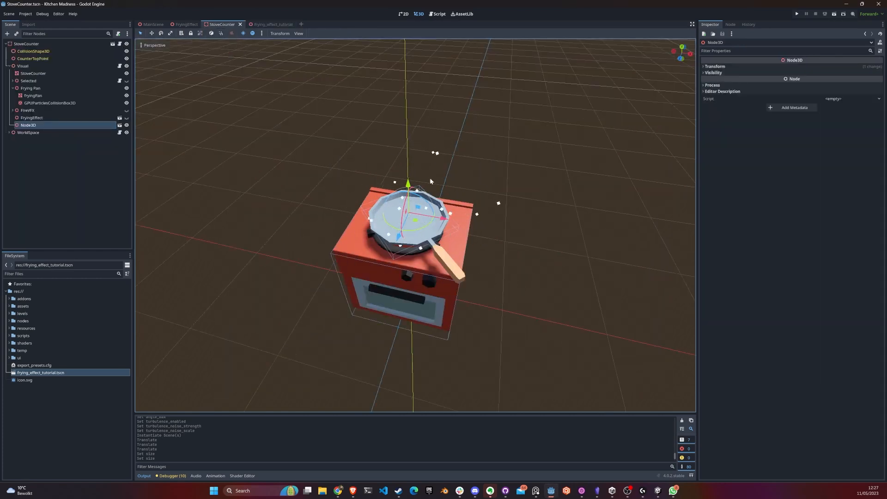
right_click_drag(415, 225, 415, 167)
key("w")
key("s")
key("s")
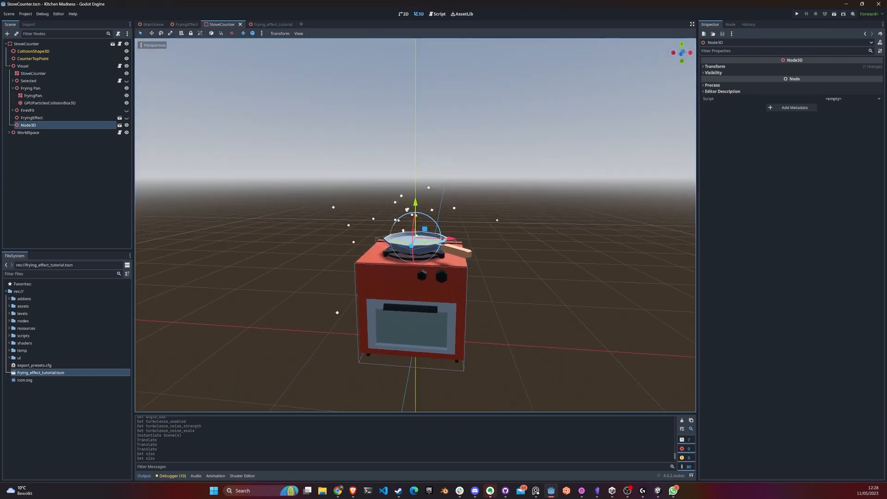
Step: Set the maximum linear acceleration to 1 and reset both angular velocity limits to 0 in the frying_effect_tutorial particles' process material
left_click(279, 25)
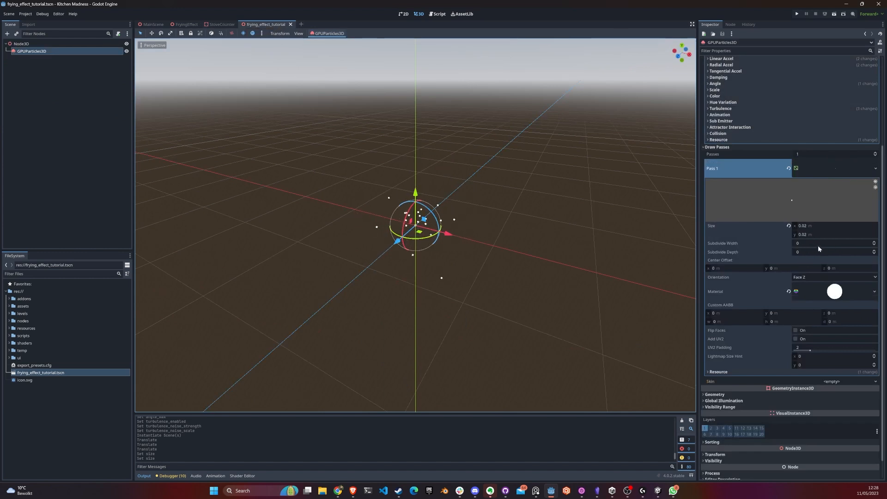
scroll(819, 250, "up", 5)
left_click(724, 265)
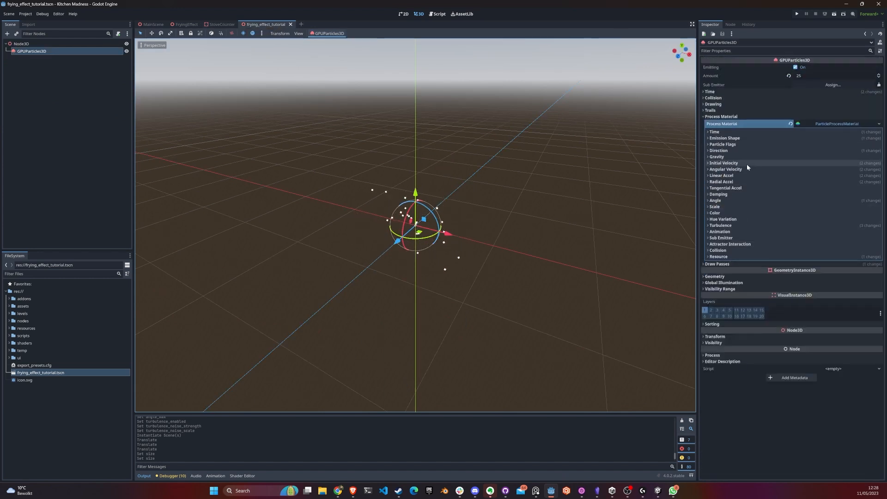
left_click(725, 176)
left_click(819, 191)
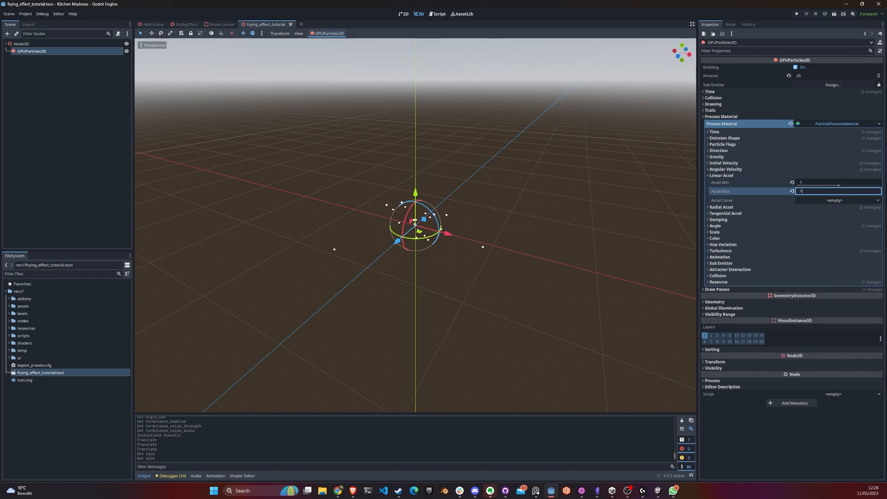
left_click(761, 170)
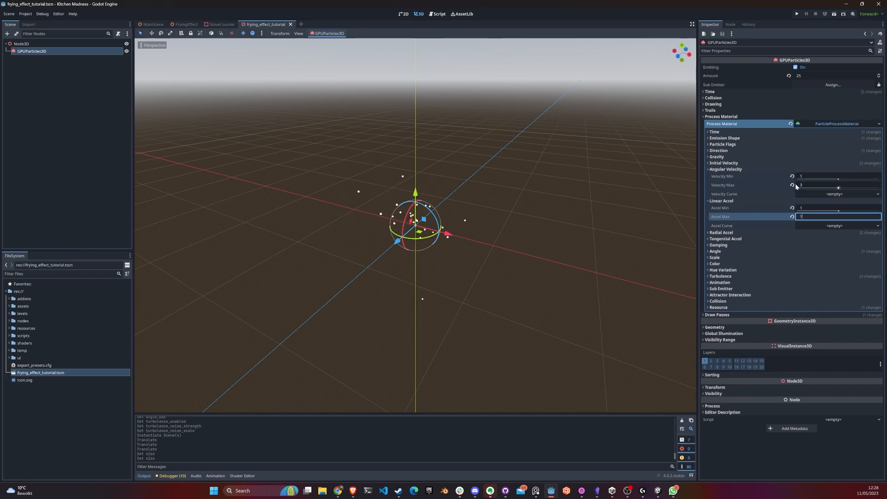
left_click(793, 185)
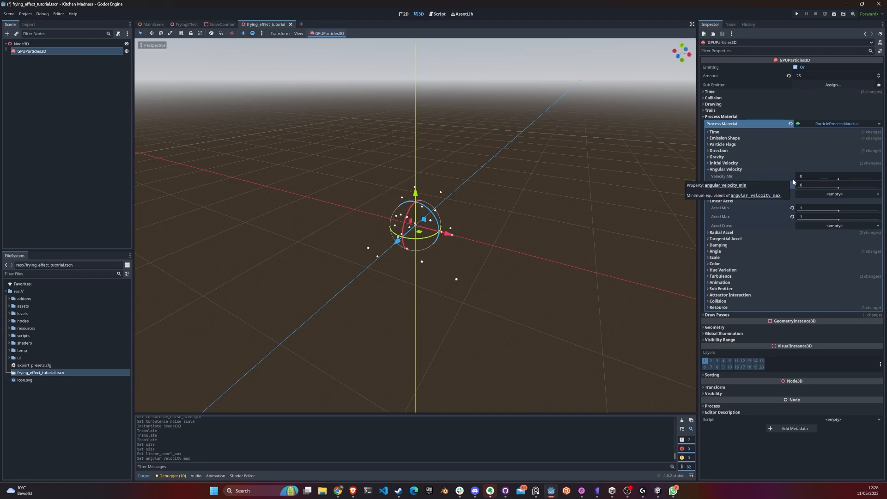
Step: Set the particles' maximum initial velocity to 2 and save the frying_effect_tutorial scene
left_click(735, 166)
left_click(808, 181)
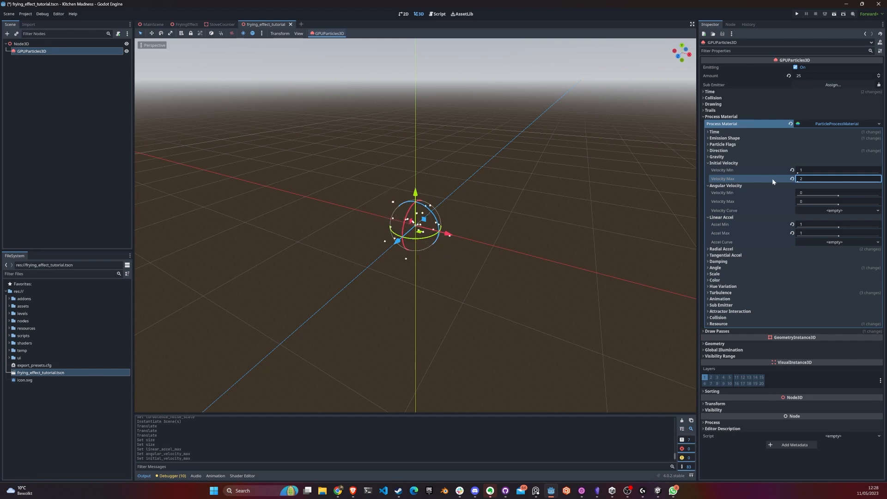
left_click(709, 164)
left_click(714, 170)
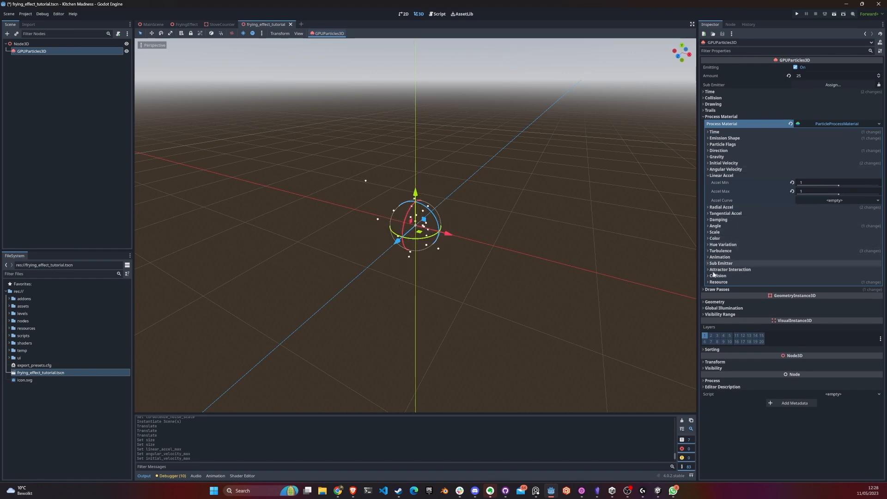
key("ctrl+s")
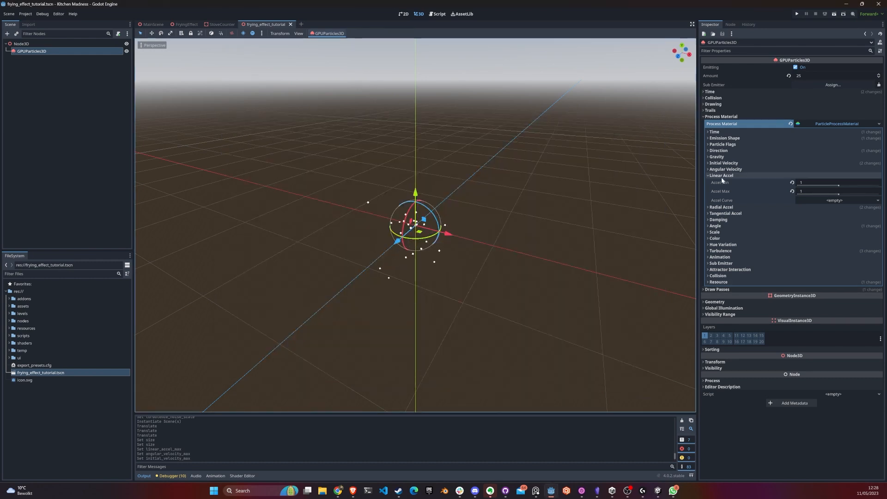
left_click(724, 176)
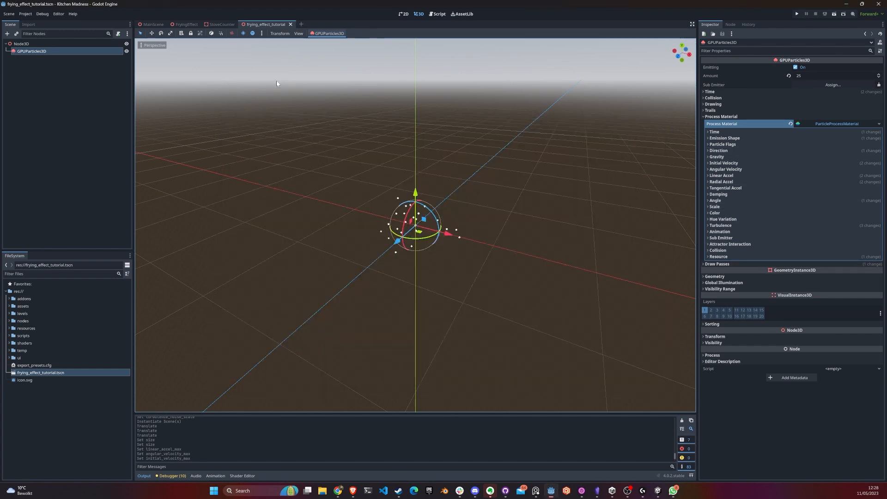
Step: Compare the Node3D and FryingEffect particles in the StoveCounter scene by alternating their visibility, then return to the frying_effect_tutorial scene
left_click(219, 25)
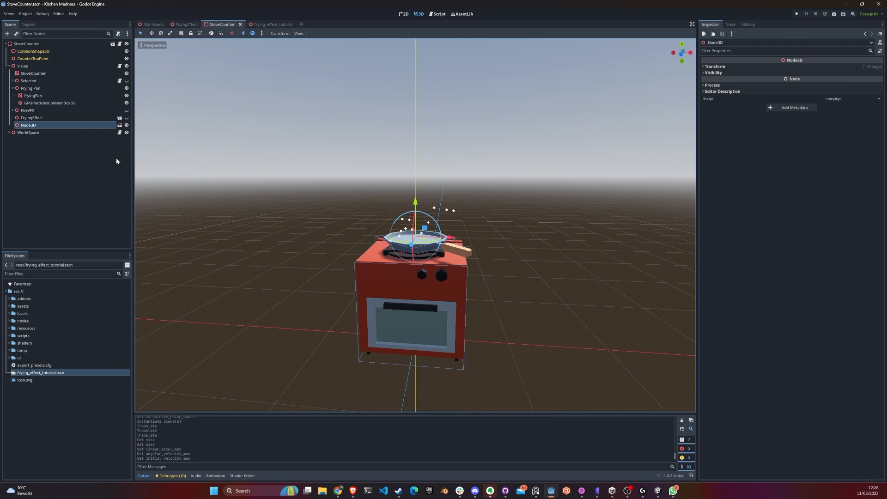
left_click(127, 125)
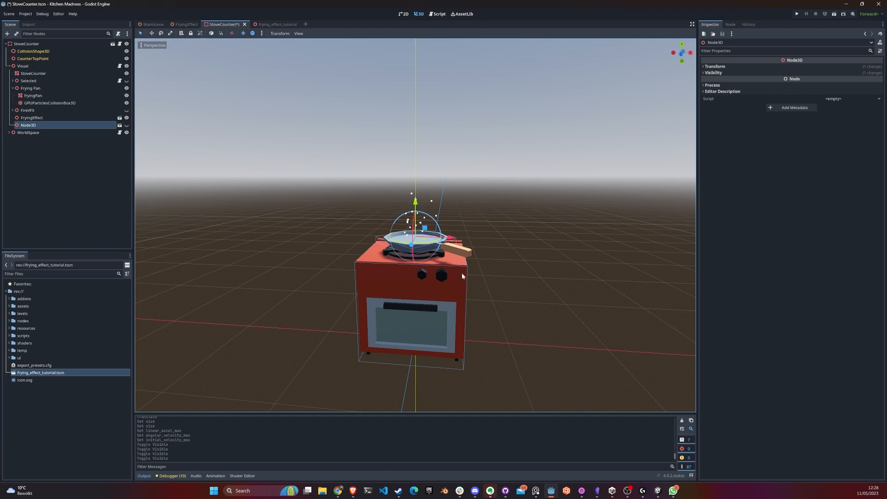
left_click(126, 128)
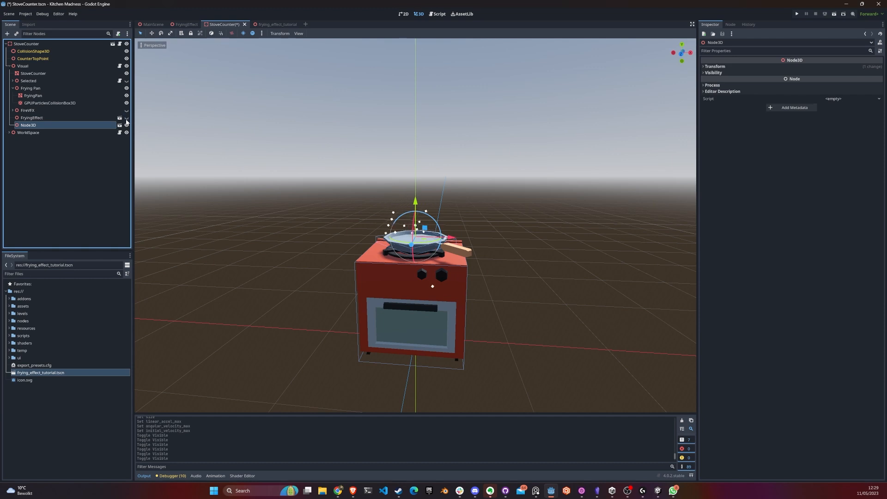
left_click(279, 25)
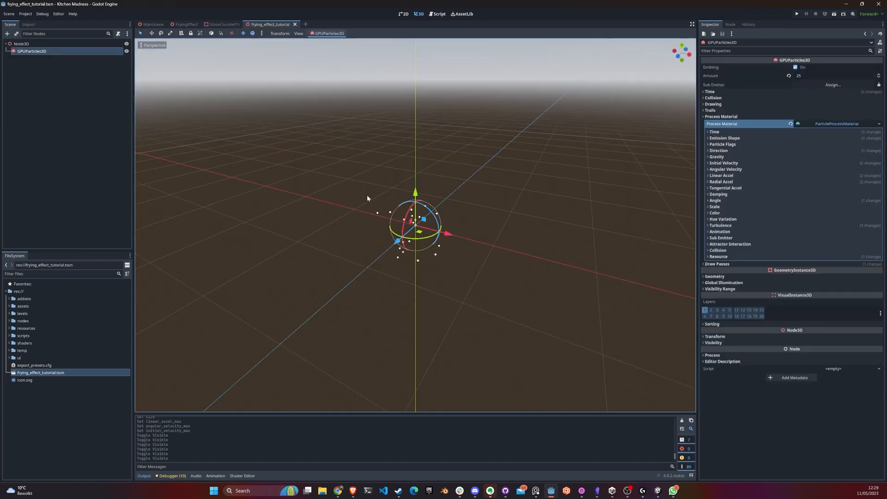